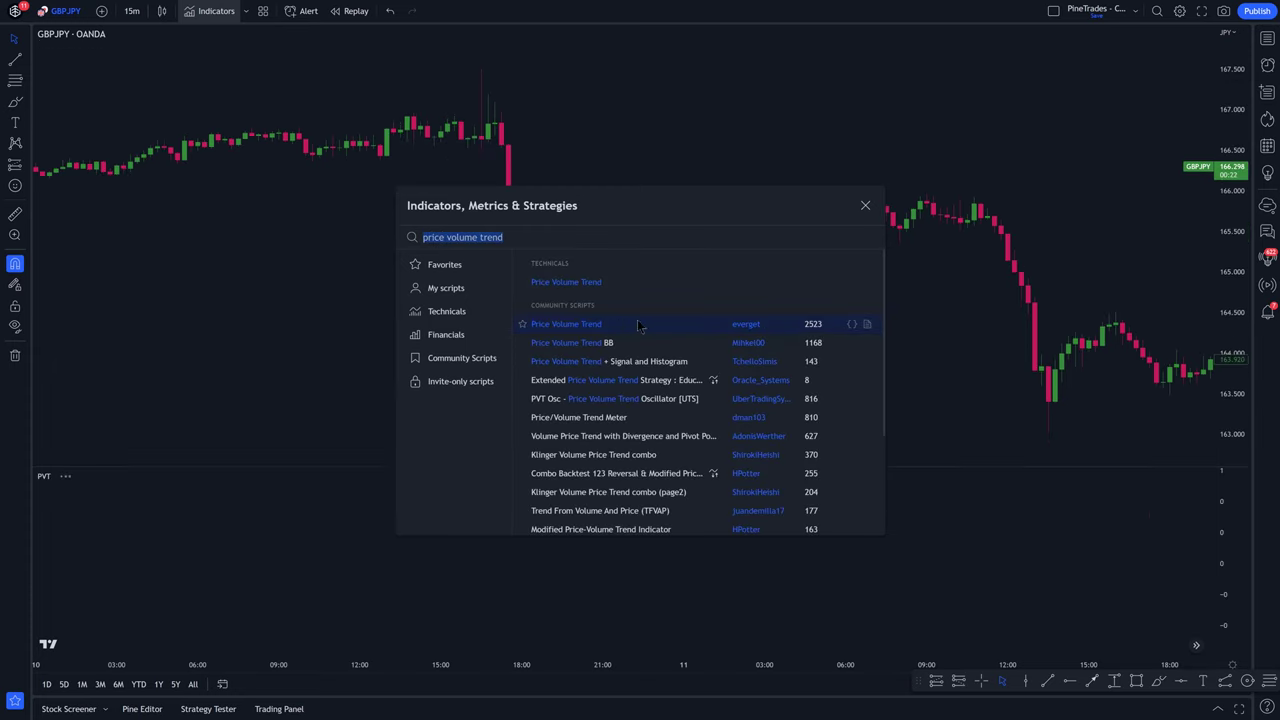
Close the indicator search and show the list of available chart intervals
click(864, 207)
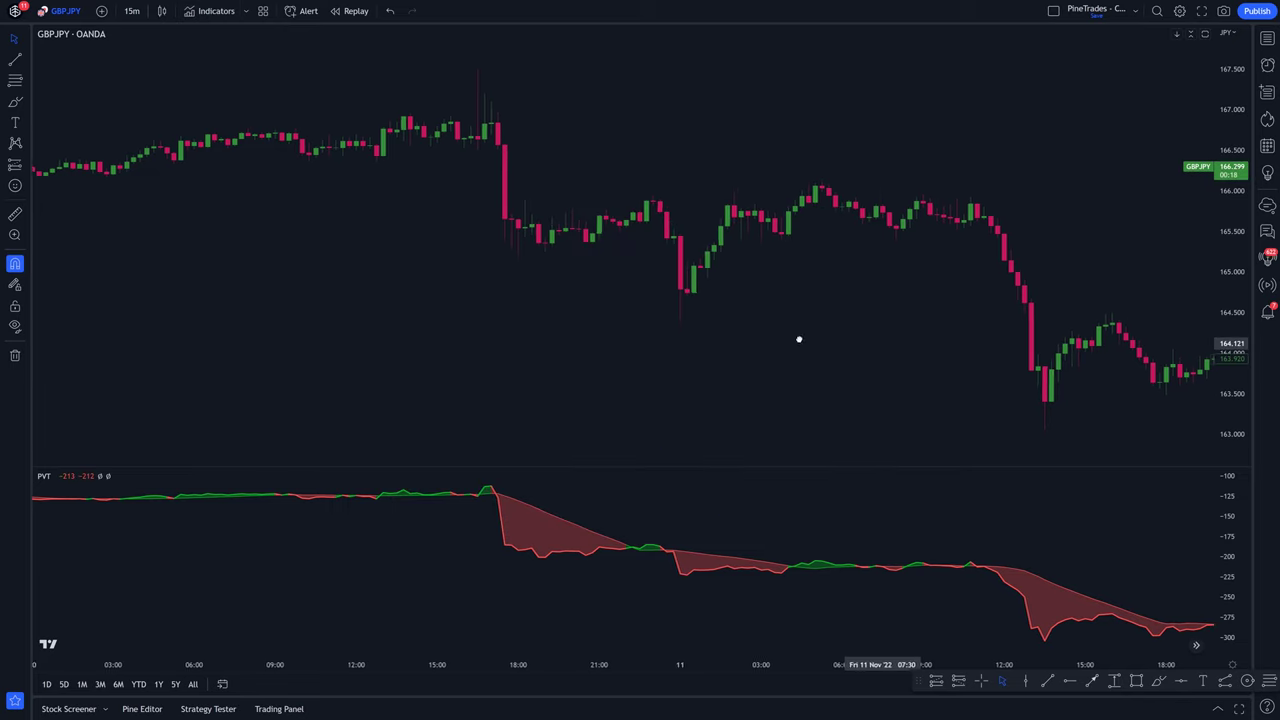
scroll(540, 280, right, 3)
click(132, 12)
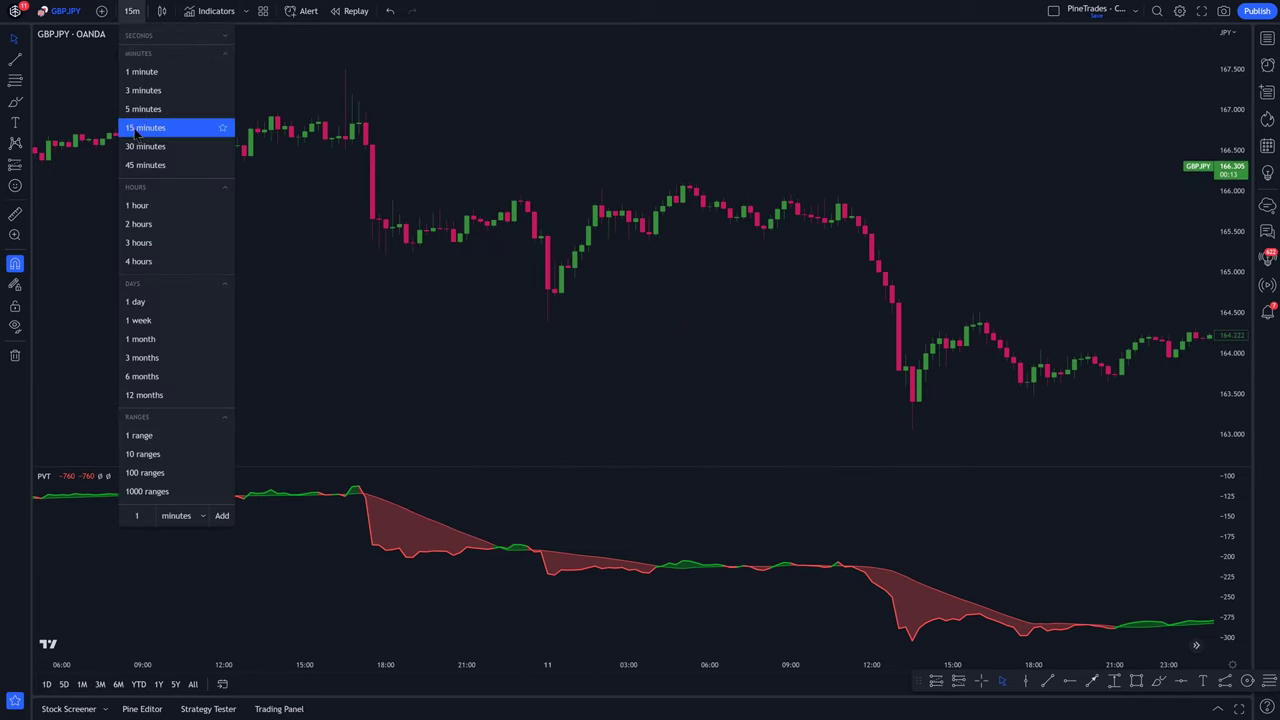
Browse the stocks, funds, futures, forex, crypto, indices and bonds categories in the symbol search, and close it without choosing a symbol
click(68, 13)
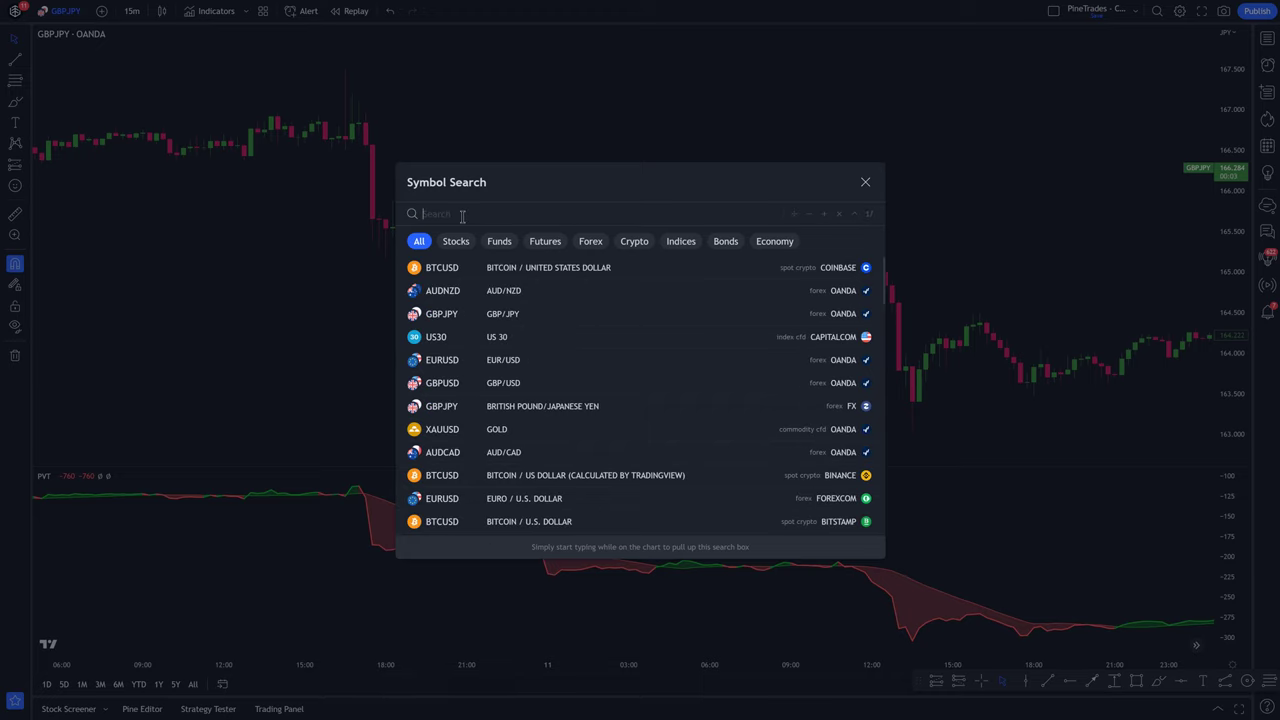
click(455, 242)
click(497, 242)
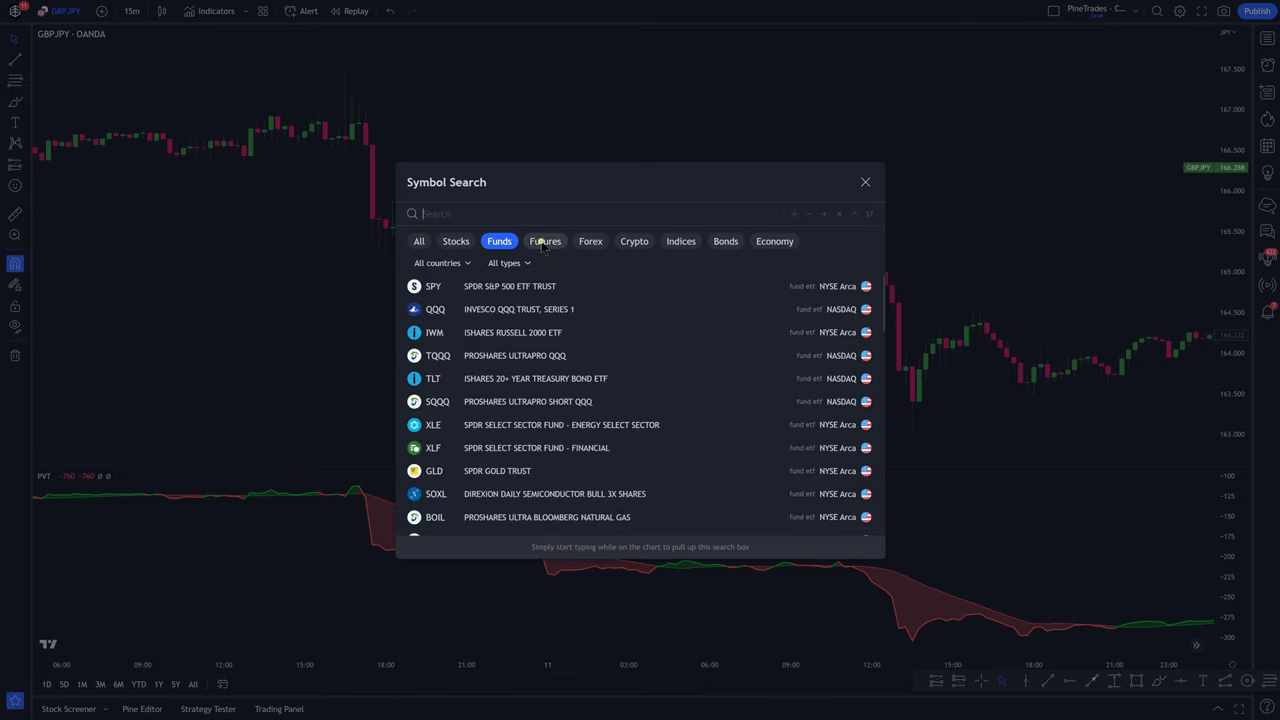
click(545, 242)
click(590, 242)
click(634, 242)
click(680, 242)
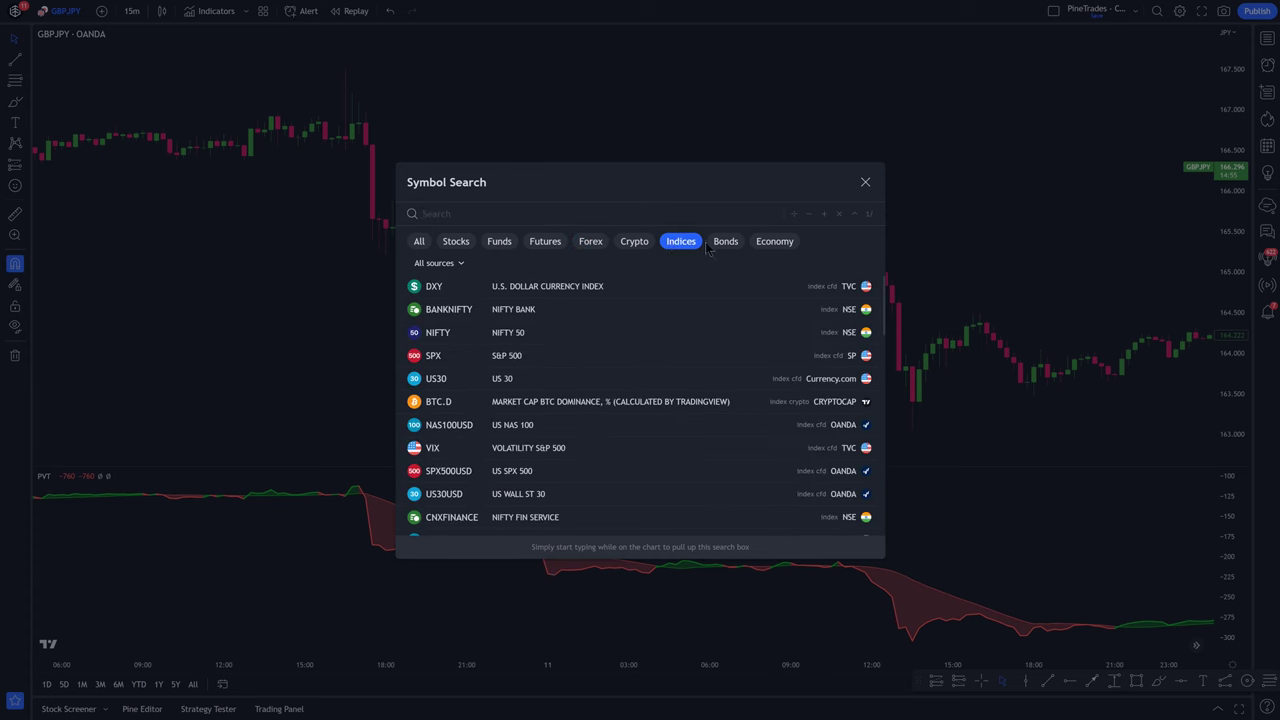
click(725, 242)
click(680, 242)
click(865, 182)
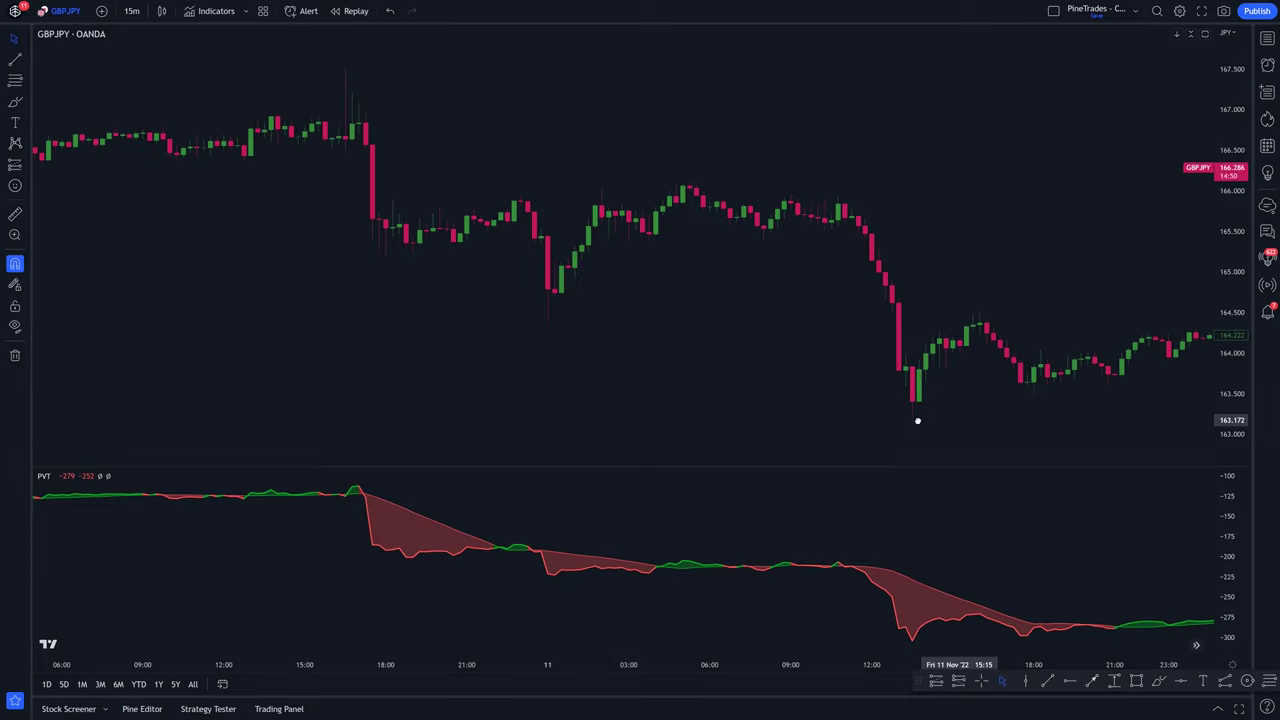
drag(917, 420, 437, 427)
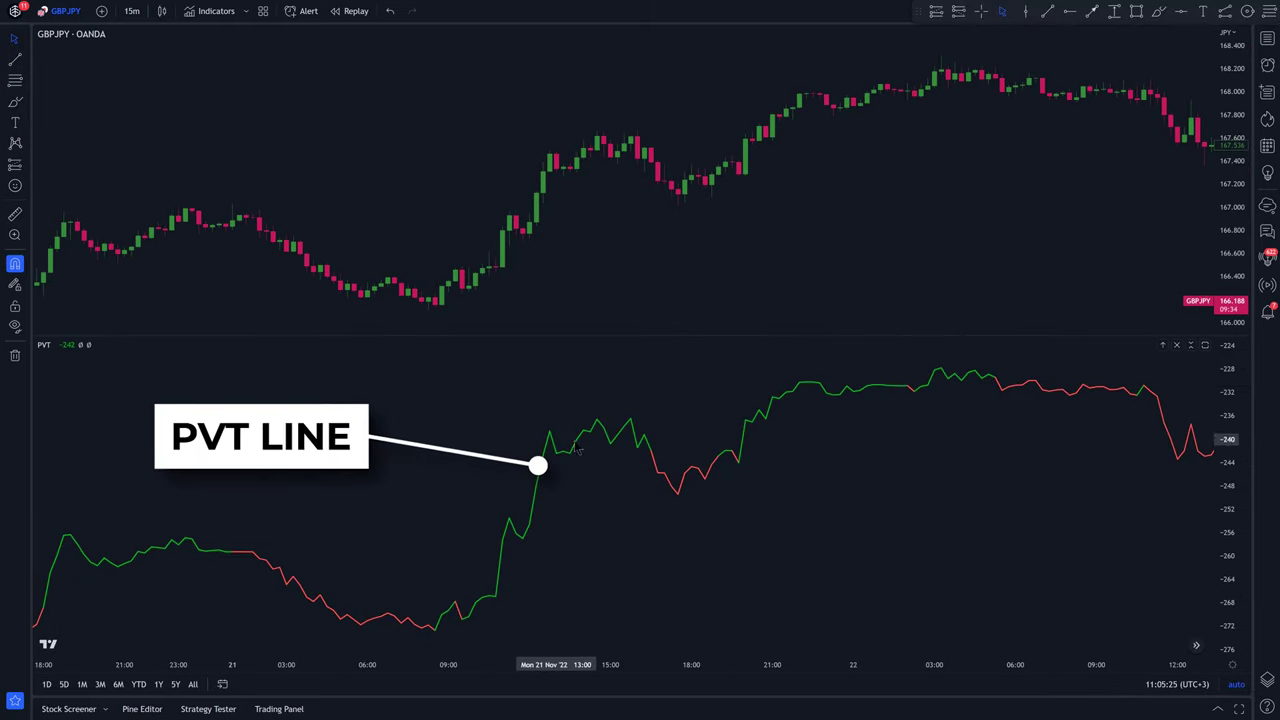
Enlarge the price pane and draw a rising trend line along the PVT line on 21 Nov from 09:30 to about 20:45
drag(660, 334, 660, 383)
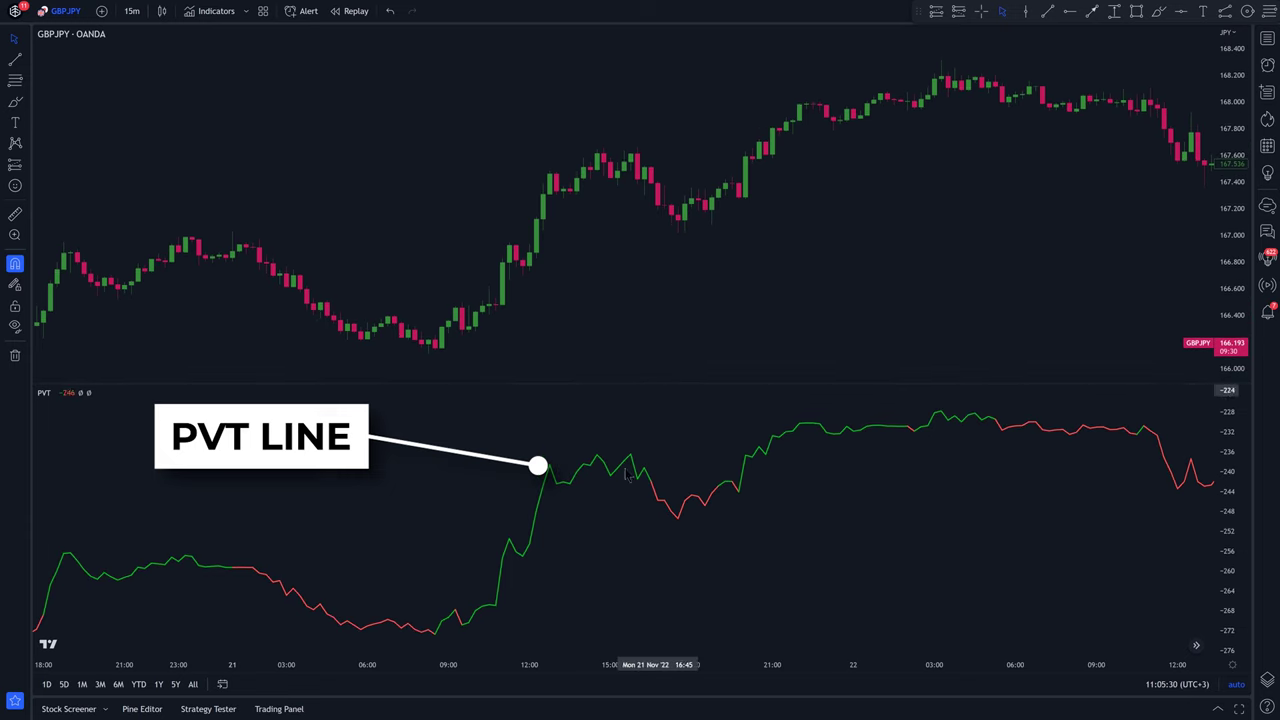
scroll(529, 634, up, 3)
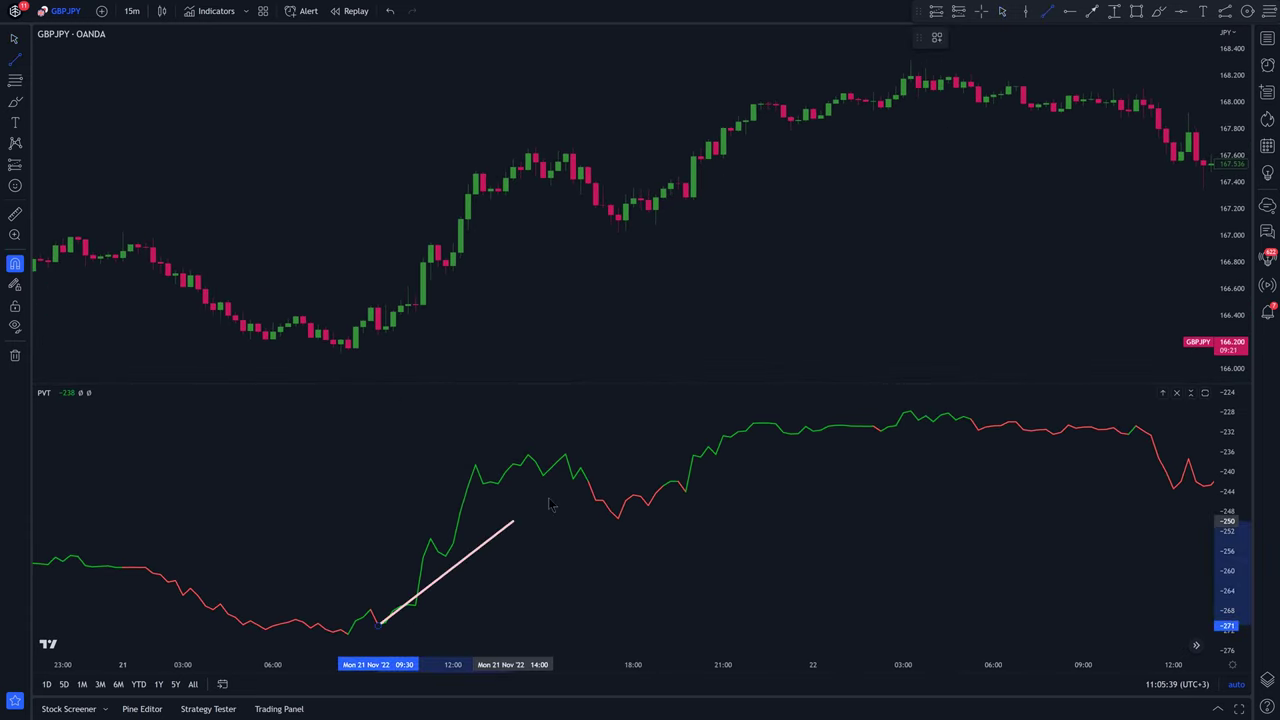
scroll(609, 246, right, 3)
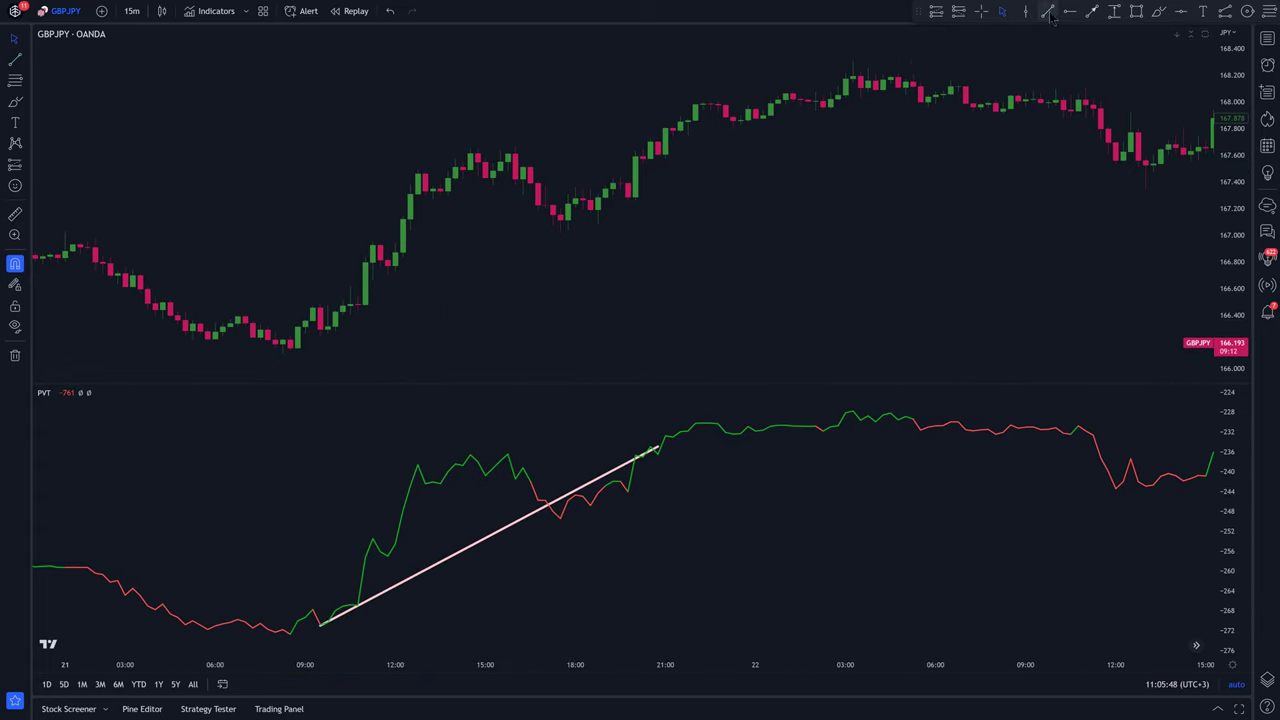
Draw a rising trend line under the price lows on 21 Nov from about 08:45 to 21:45
click(688, 216)
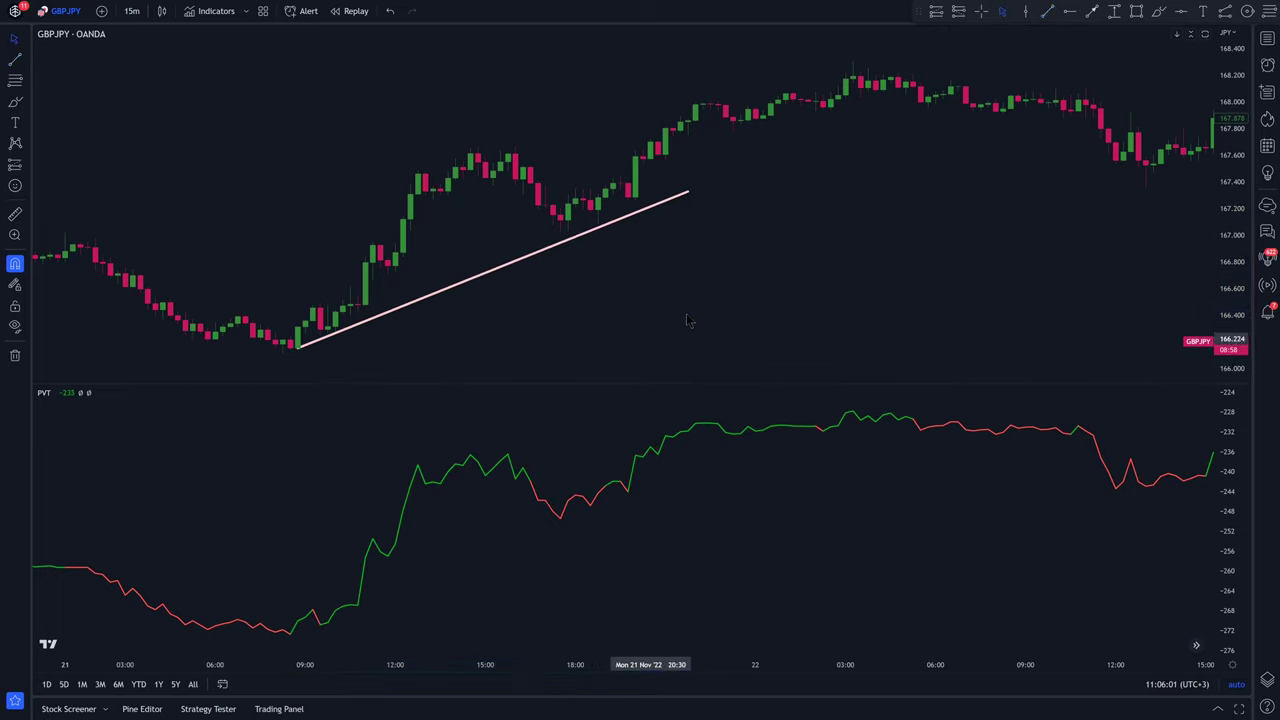
scroll(665, 310, right, 2)
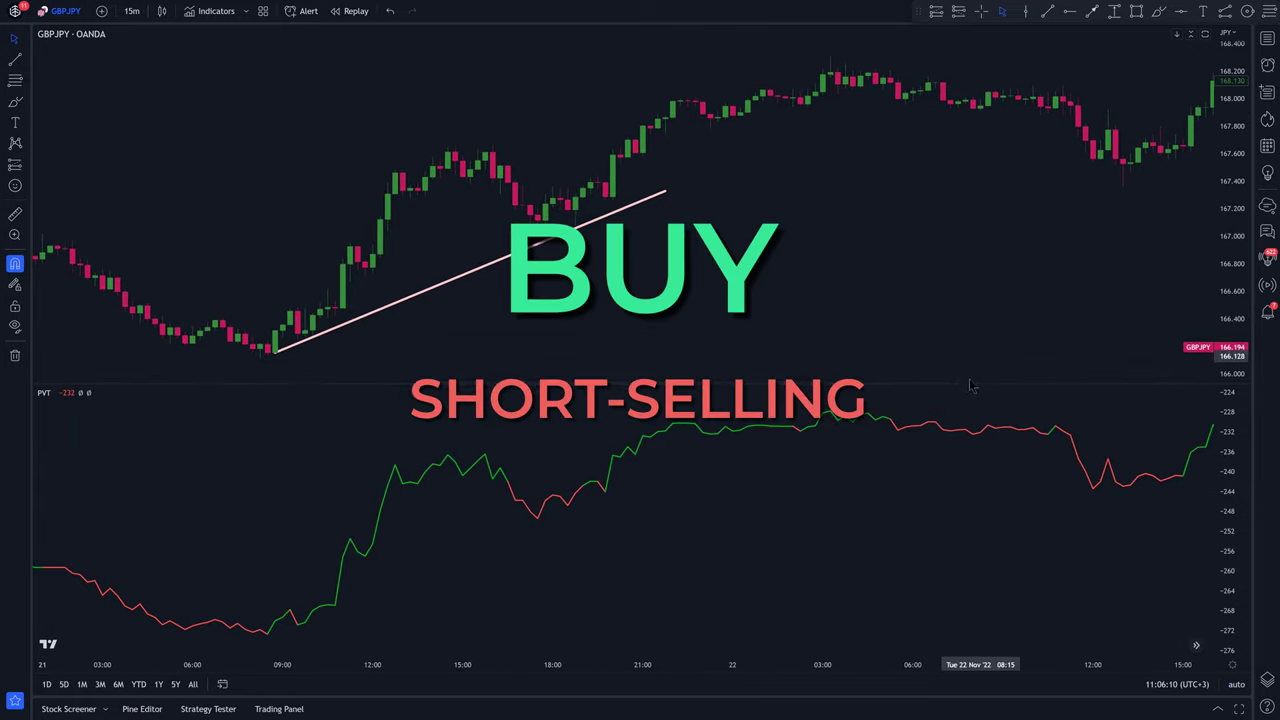
Draw a falling trend line above the PVT line from 23 Nov 16:45 to about 24 Nov 04:30
drag(744, 336, 333, 248)
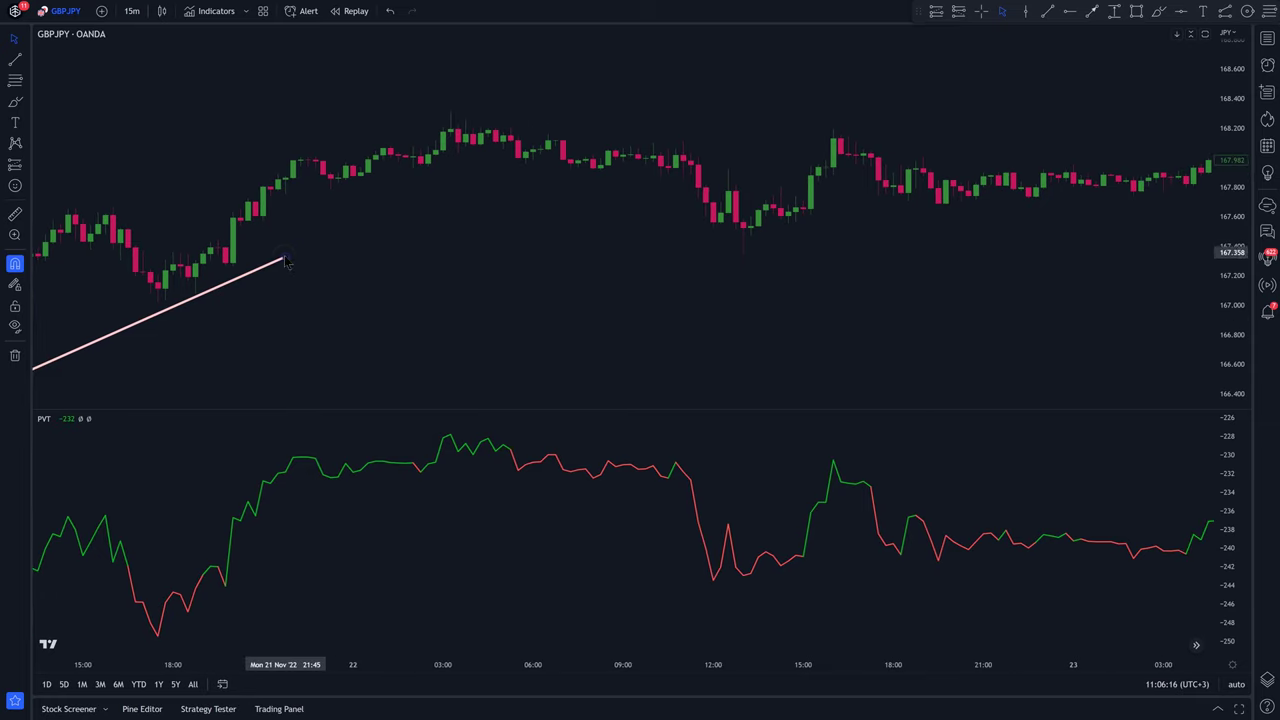
click(465, 202)
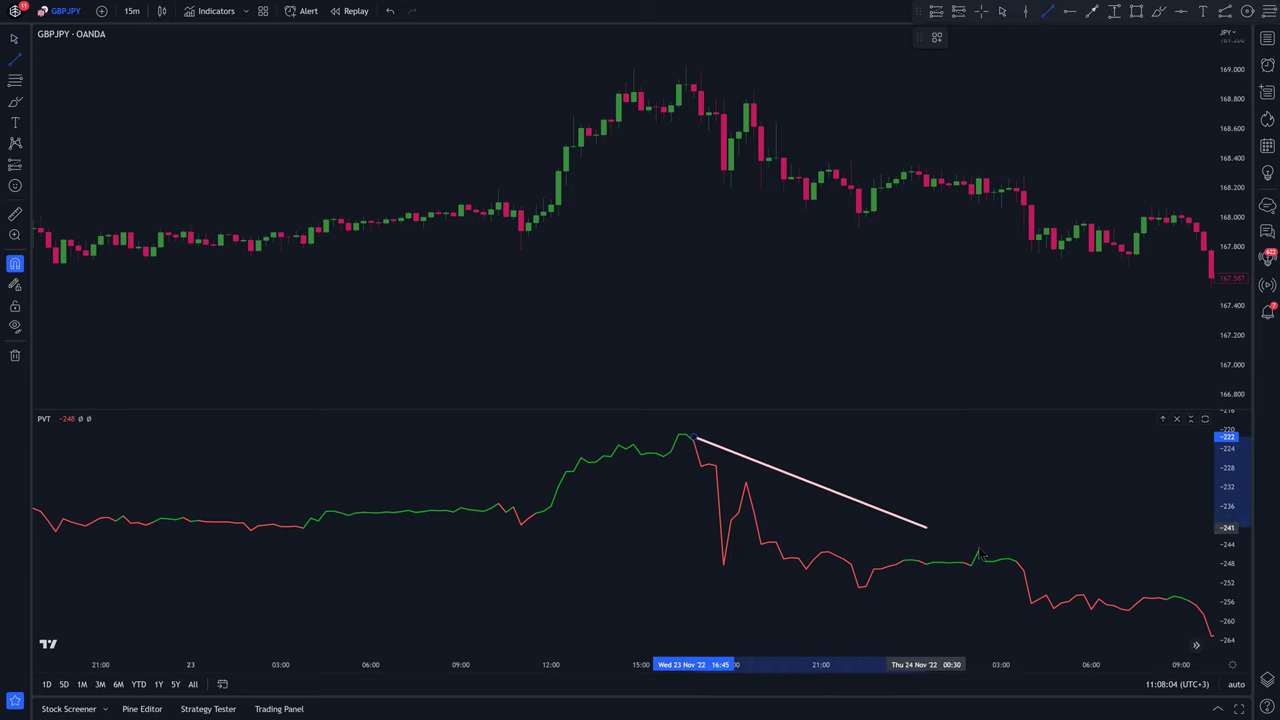
click(966, 338)
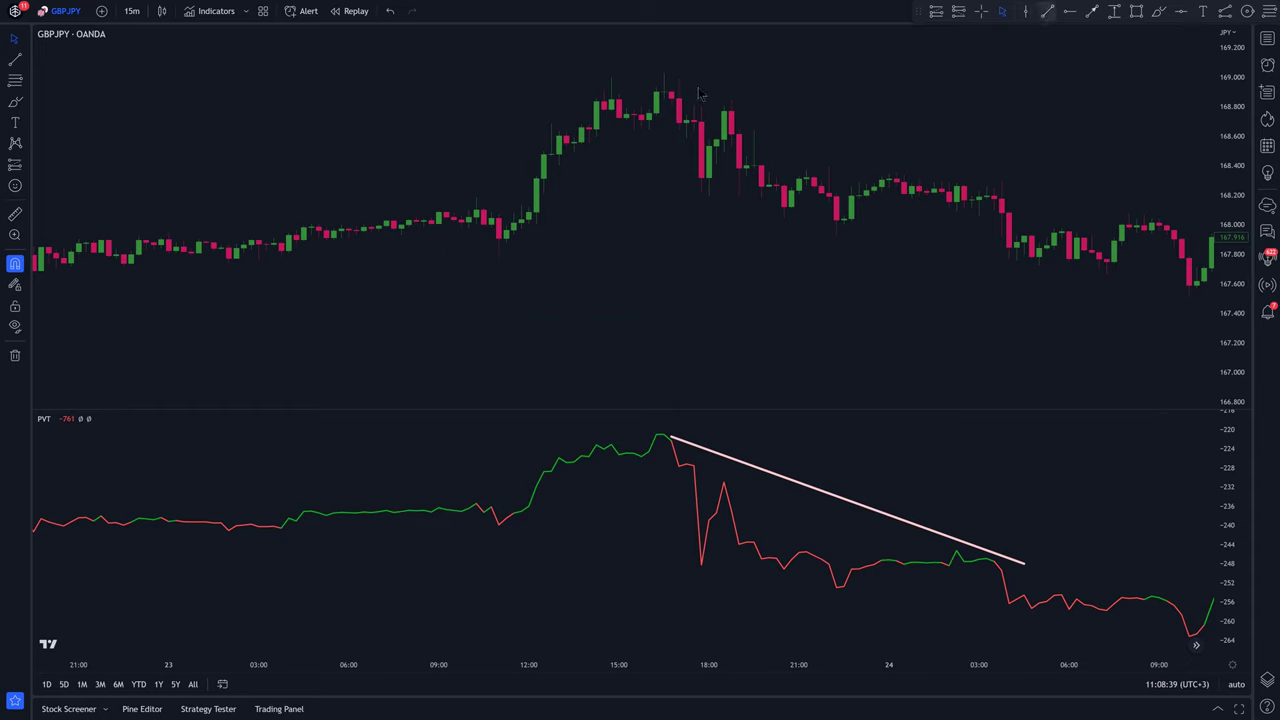
Draw a falling trend line across the price highs from 23 Nov 17:00 to about 24 Nov 15:45
drag(1112, 142, 615, 137)
drag(667, 222, 786, 284)
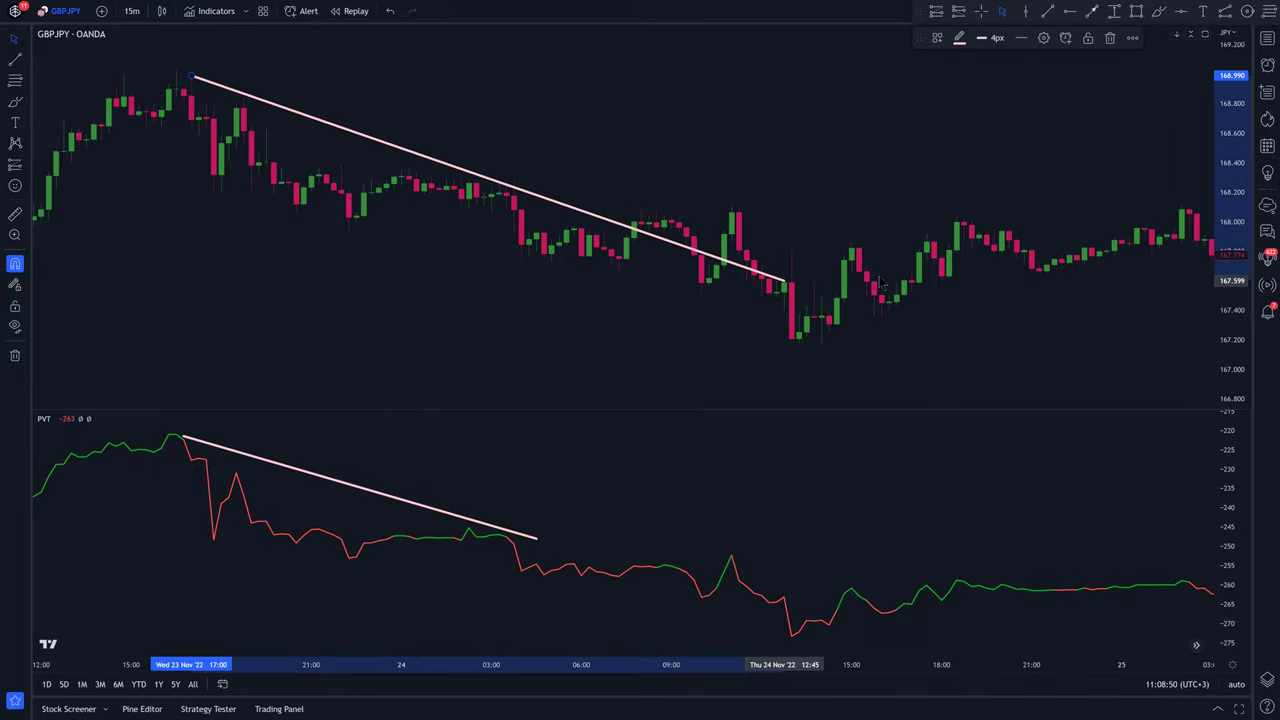
drag(876, 282, 870, 281)
click(1012, 310)
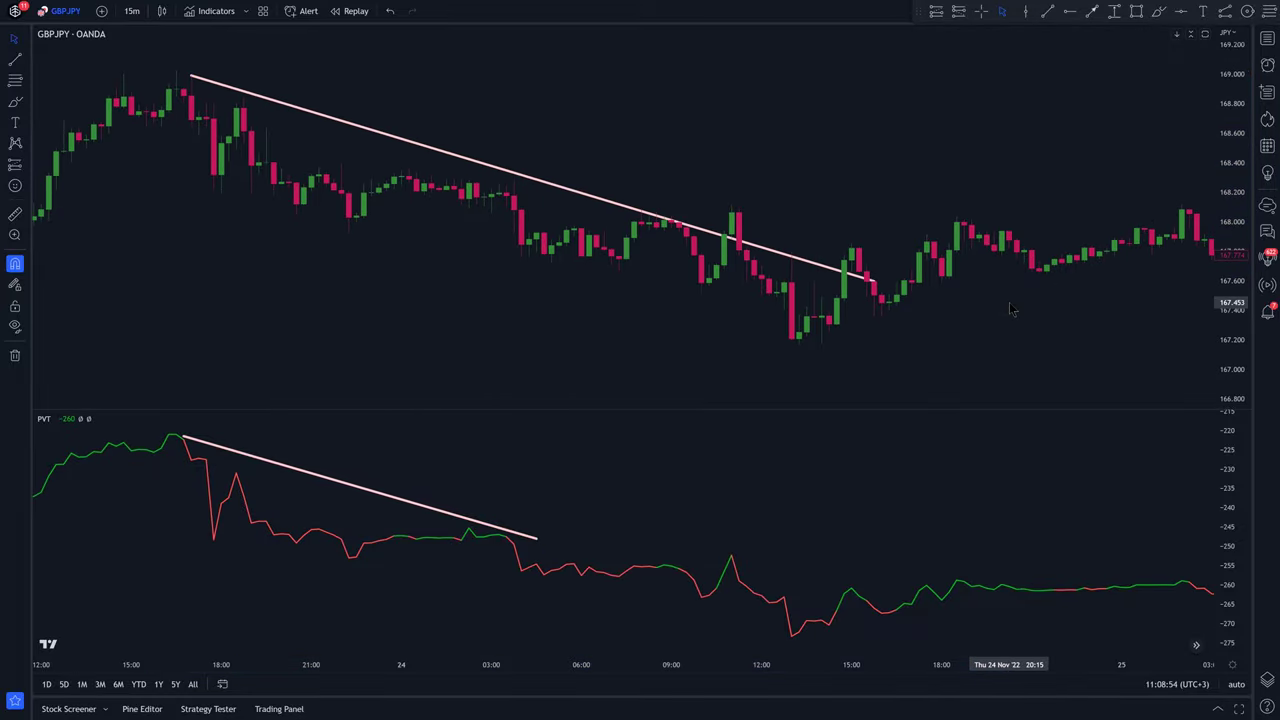
Turn on the Signal plot in the PVT indicator's style settings and close the settings
scroll(1009, 302, right, 10)
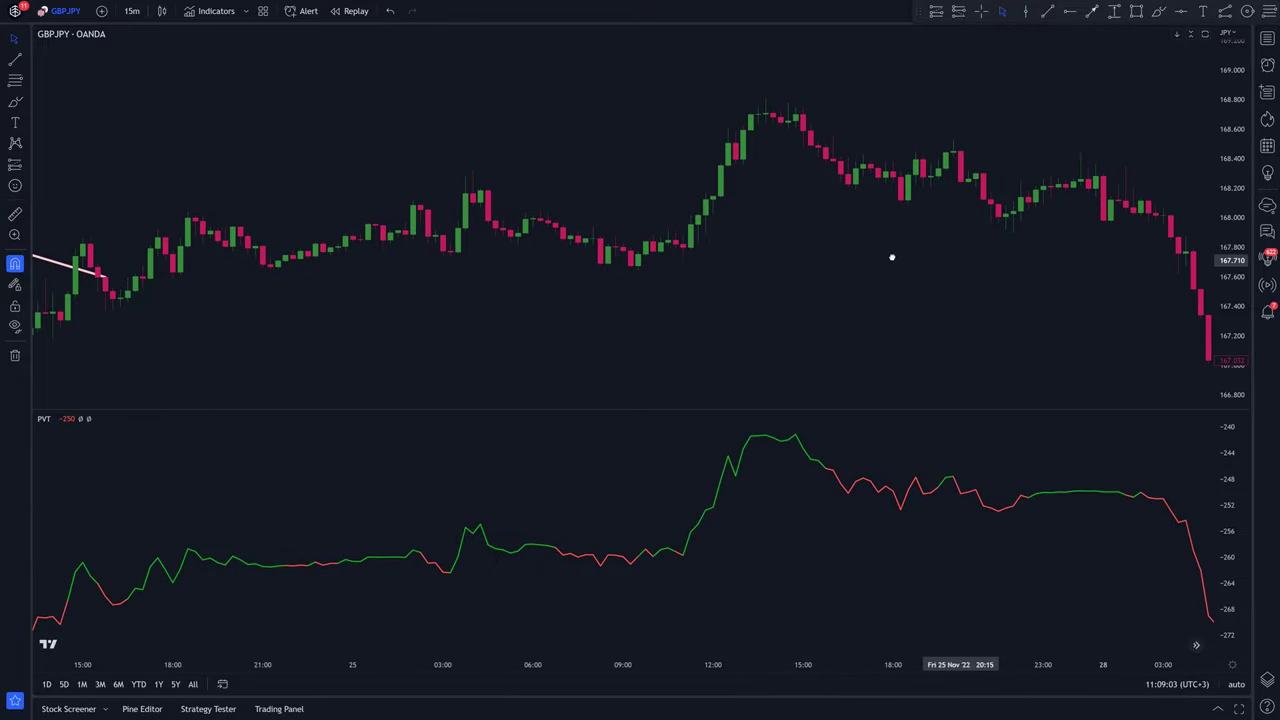
scroll(892, 257, right, 4)
scroll(846, 443, right, 2)
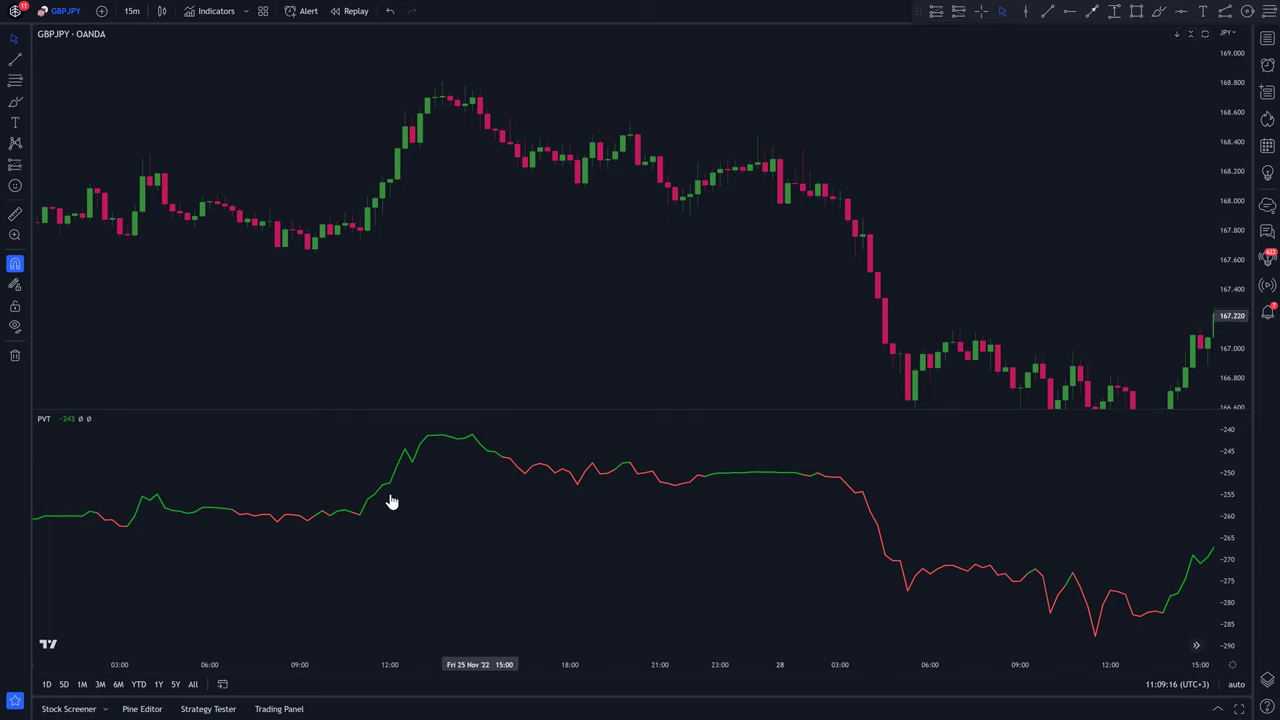
scroll(450, 487, left, 2)
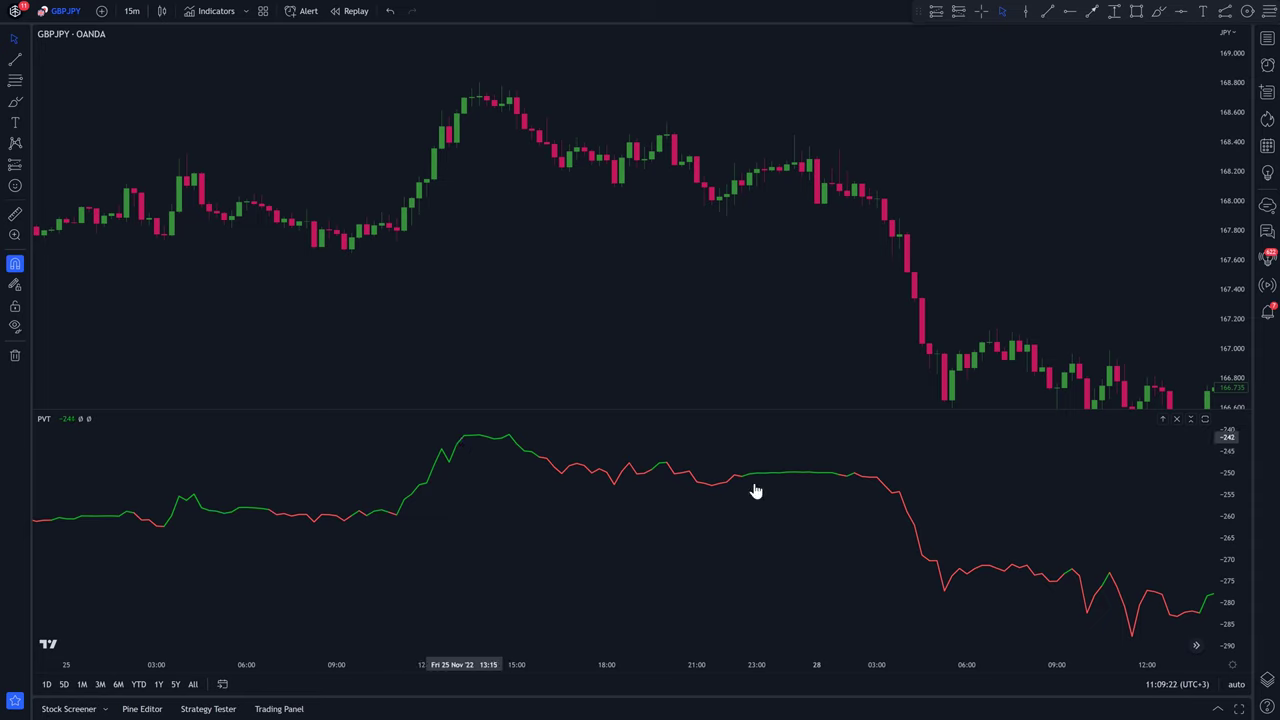
double_click(930, 567)
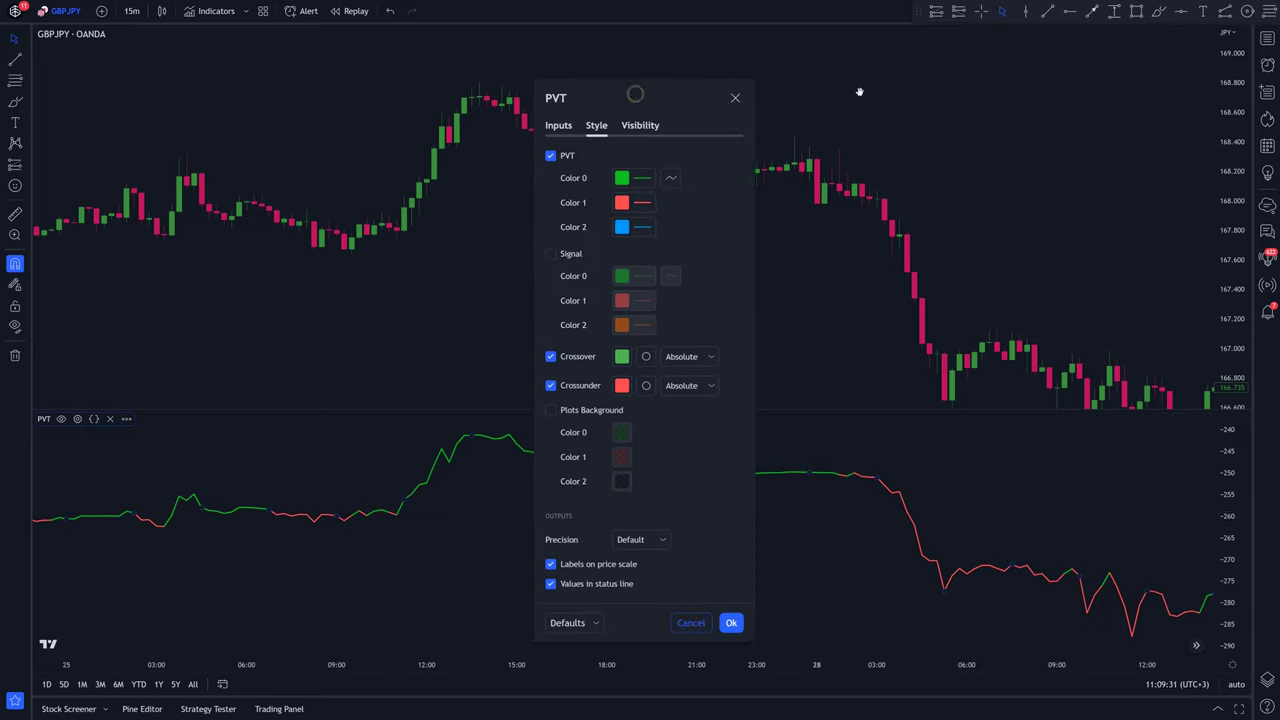
drag(859, 92, 1106, 79)
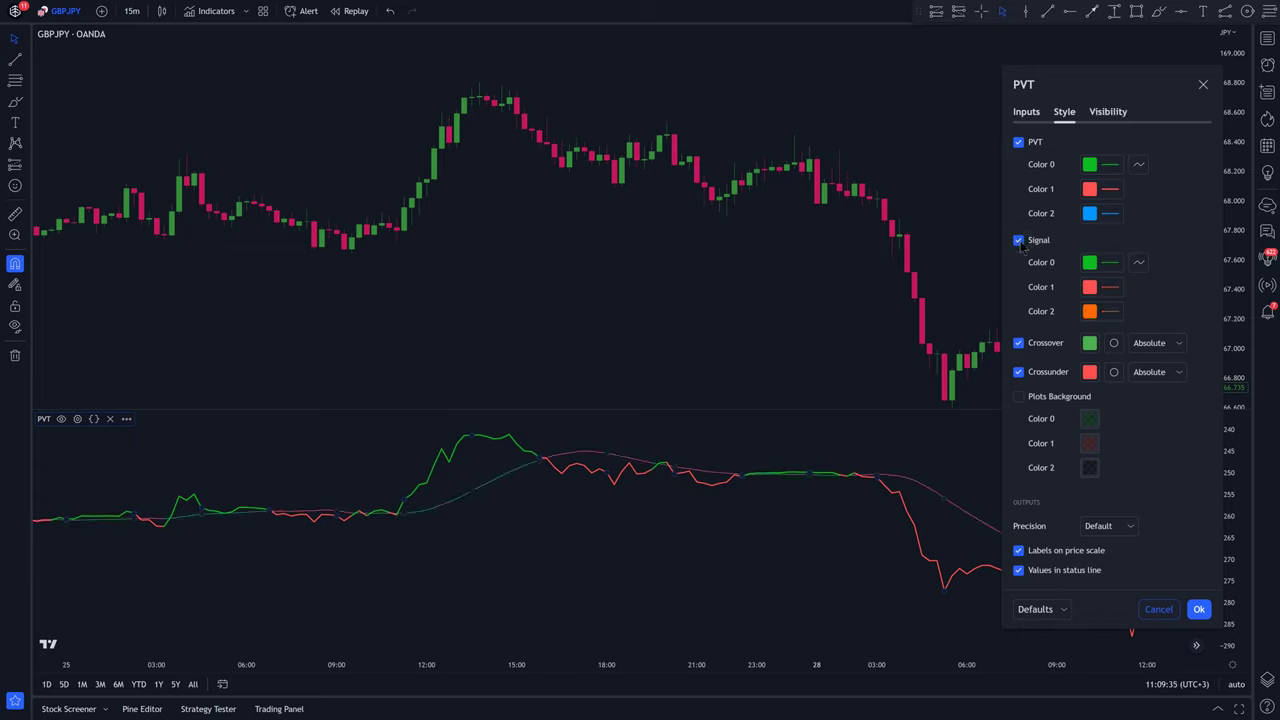
key(Escape)
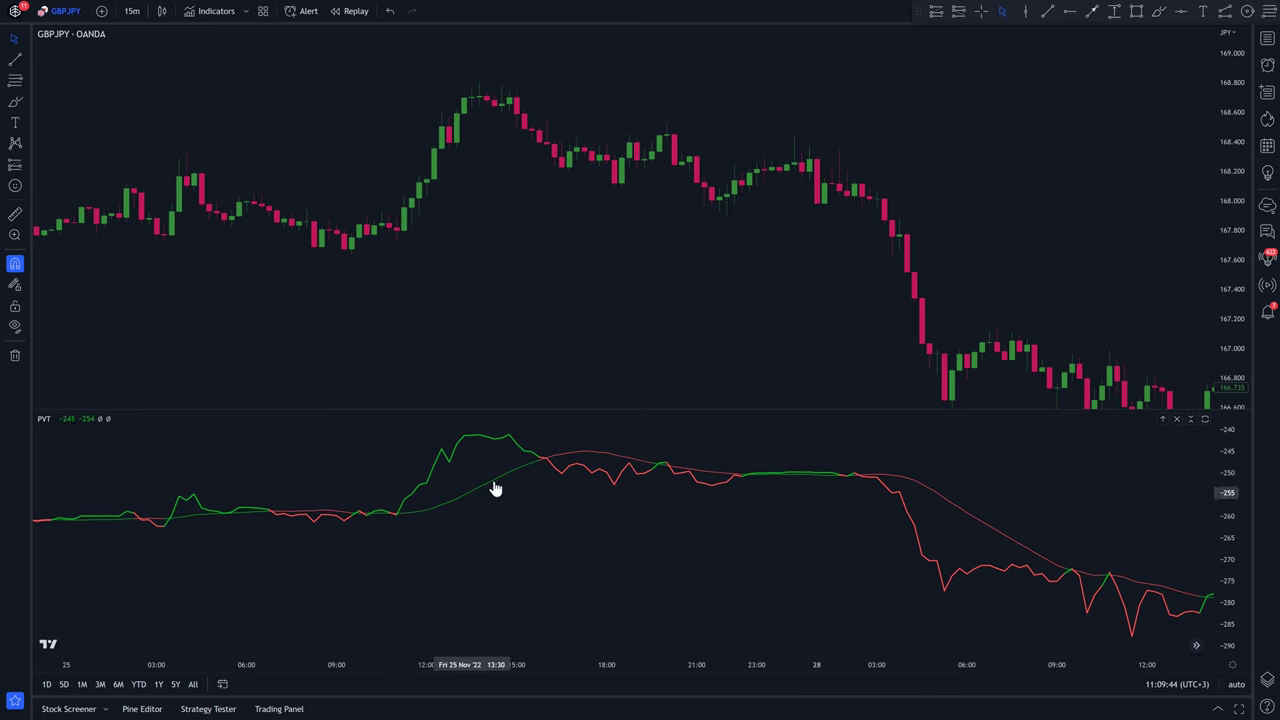
click(554, 125)
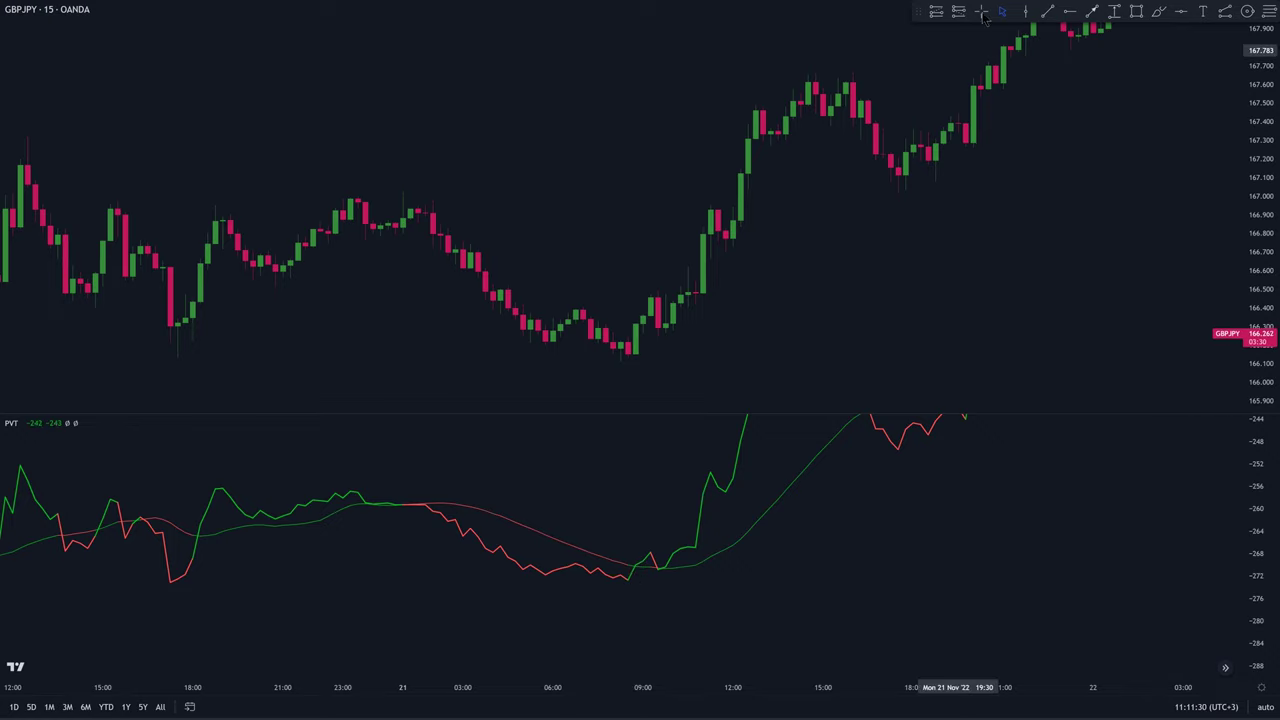
Place a long position at 21 Nov 09:15 with entry 166.357, target 167.808 and stop 165.917, extended to about 21:45
click(653, 313)
drag(651, 148, 651, 55)
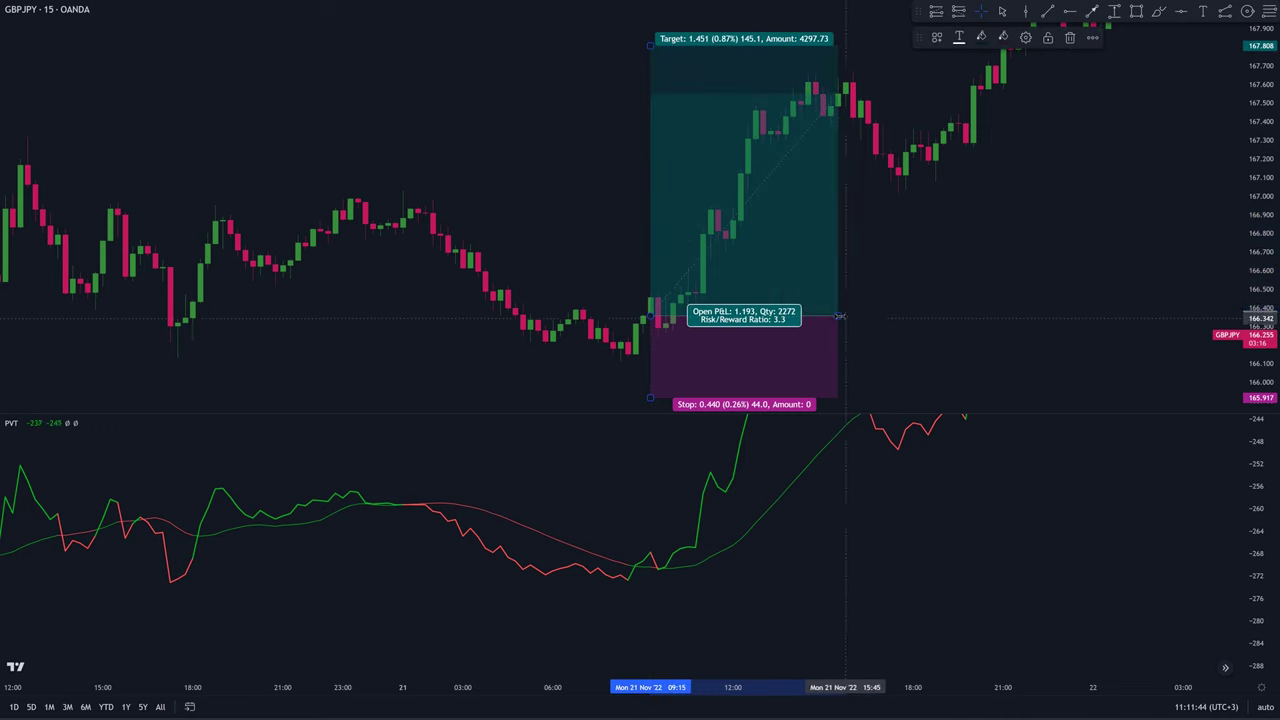
drag(840, 316, 1025, 316)
scroll(924, 321, right, 10)
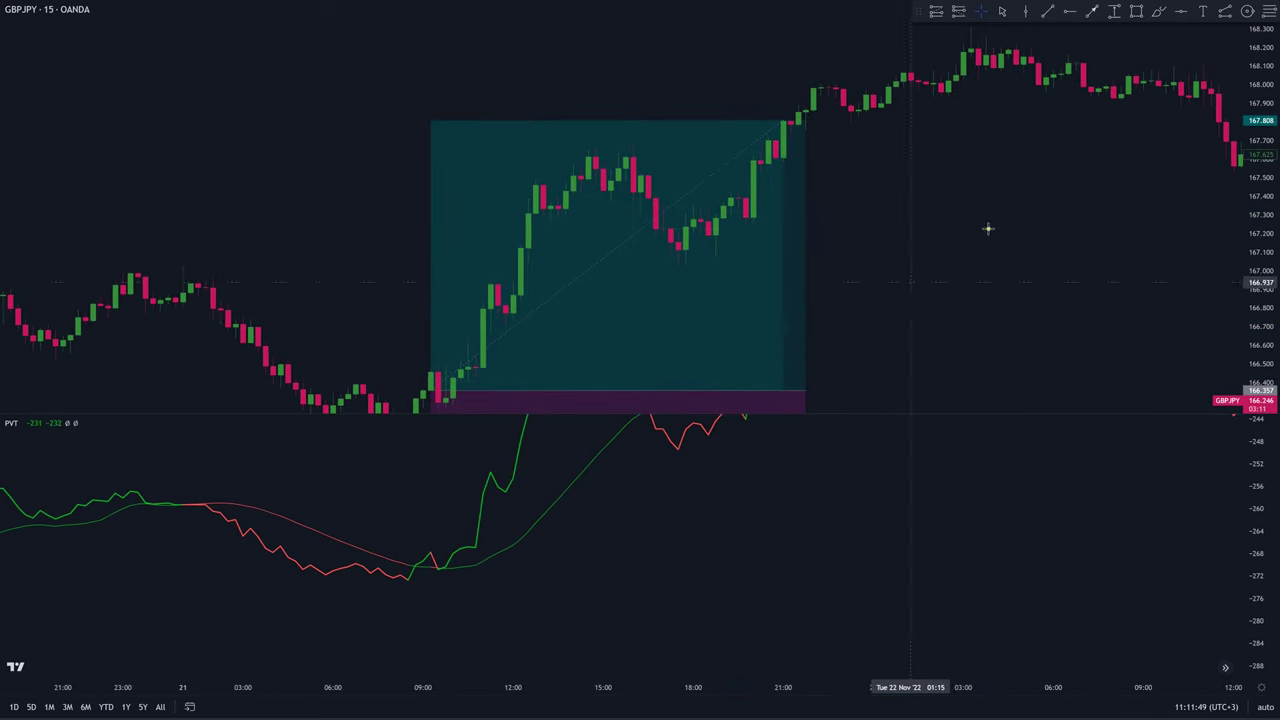
scroll(785, 560, right, 2)
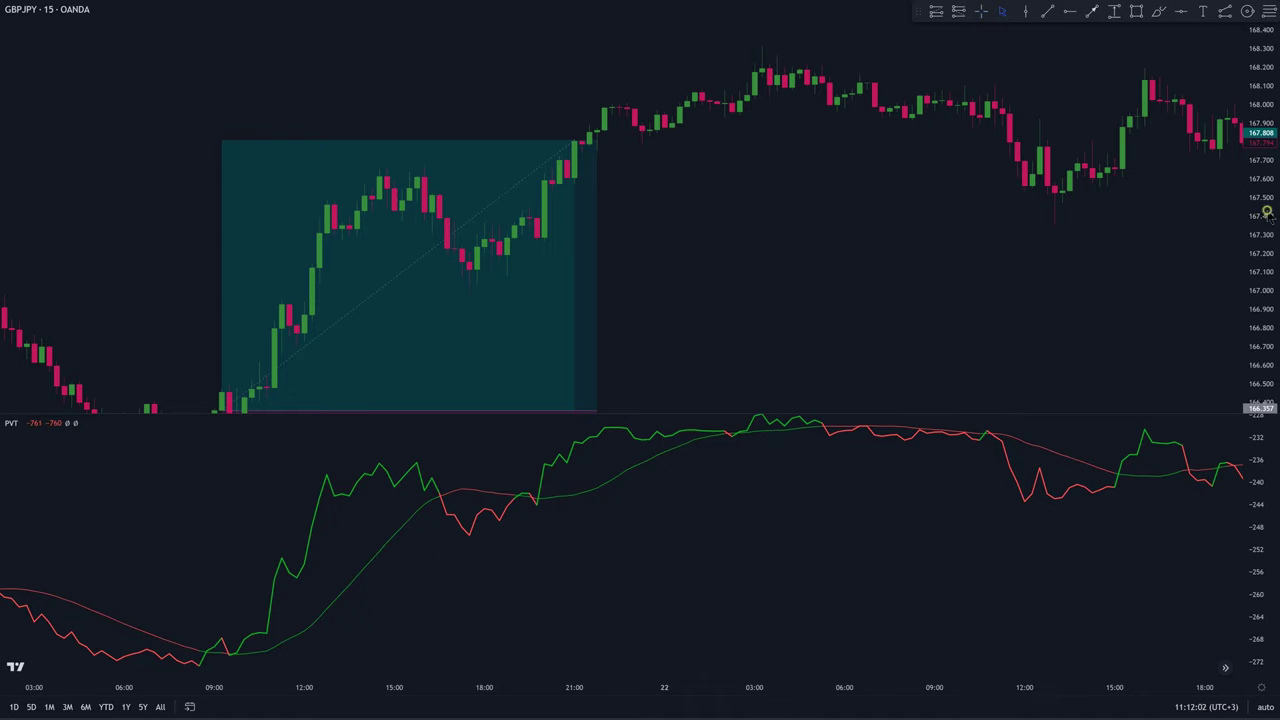
drag(1266, 213, 1266, 250)
drag(1043, 314, 369, 296)
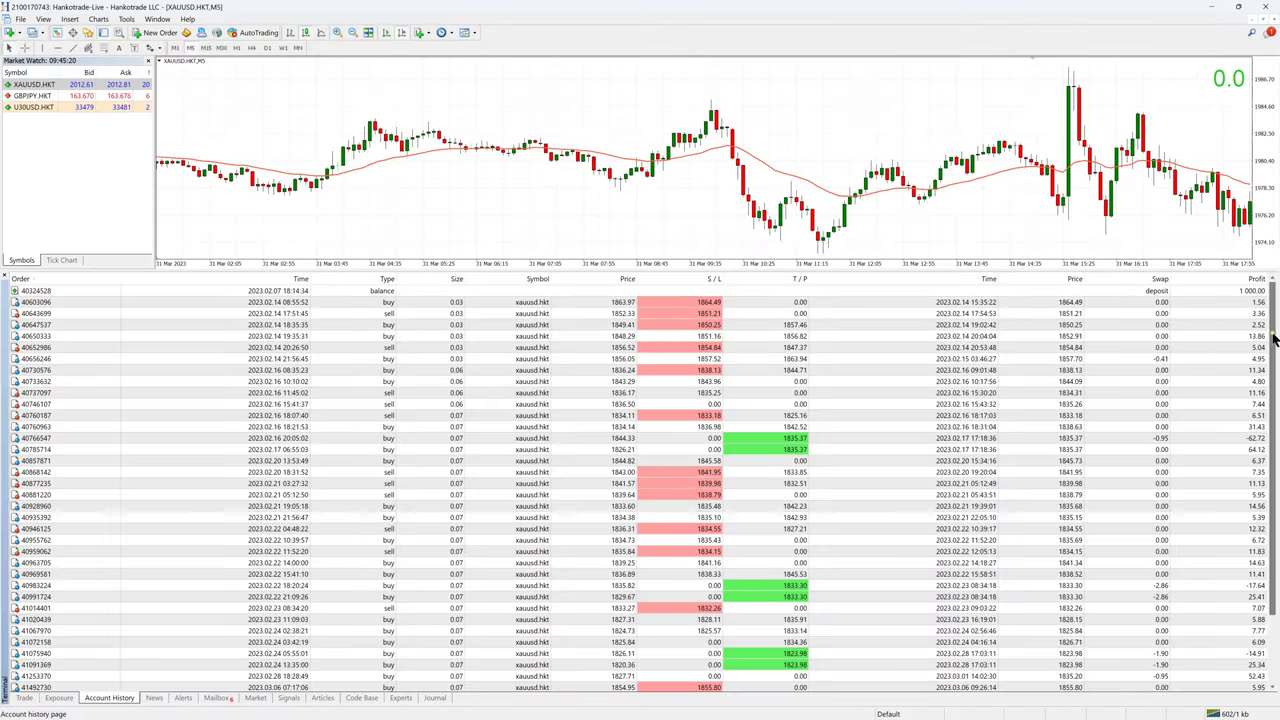
Switch to the MetaTrader terminal and look over the closed trades in the account history
mouse_move(1274, 346)
mouse_down()
mouse_move(1270, 430)
mouse_move(1271, 323)
mouse_up()
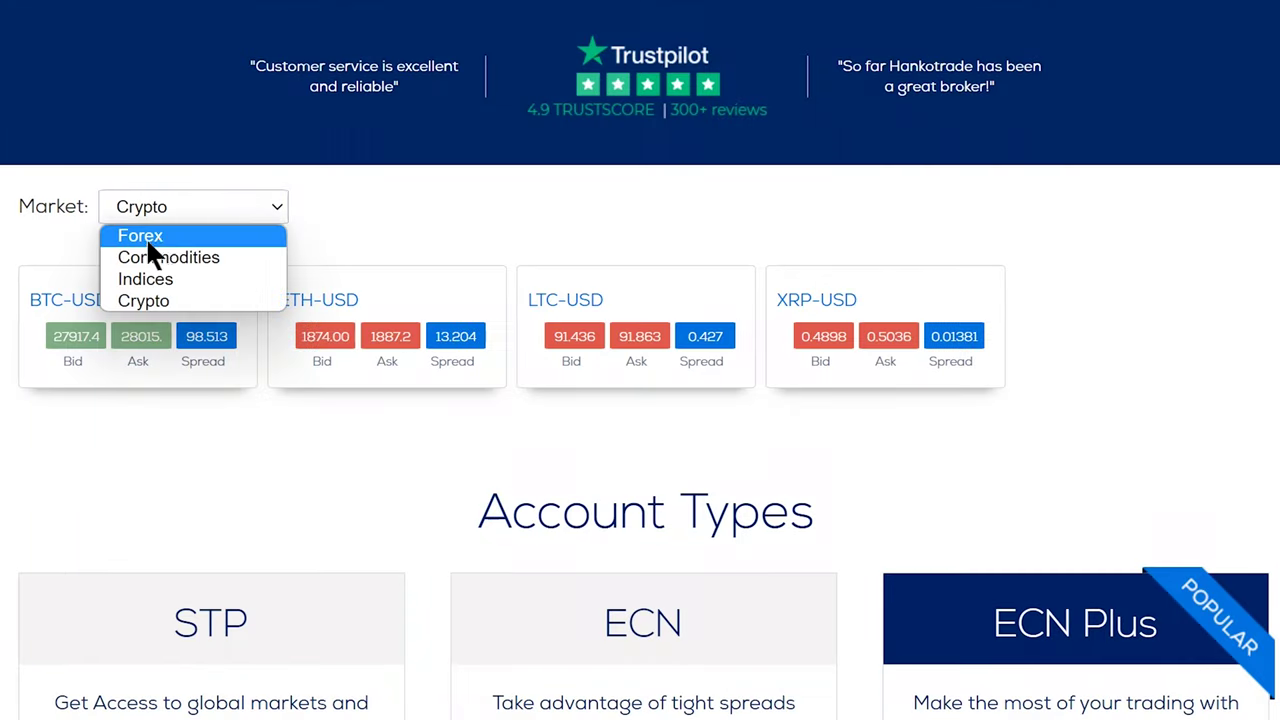
Switch to the Hankotrade website, show the Forex market quotes and check the spreads of the currency pairs
click(138, 237)
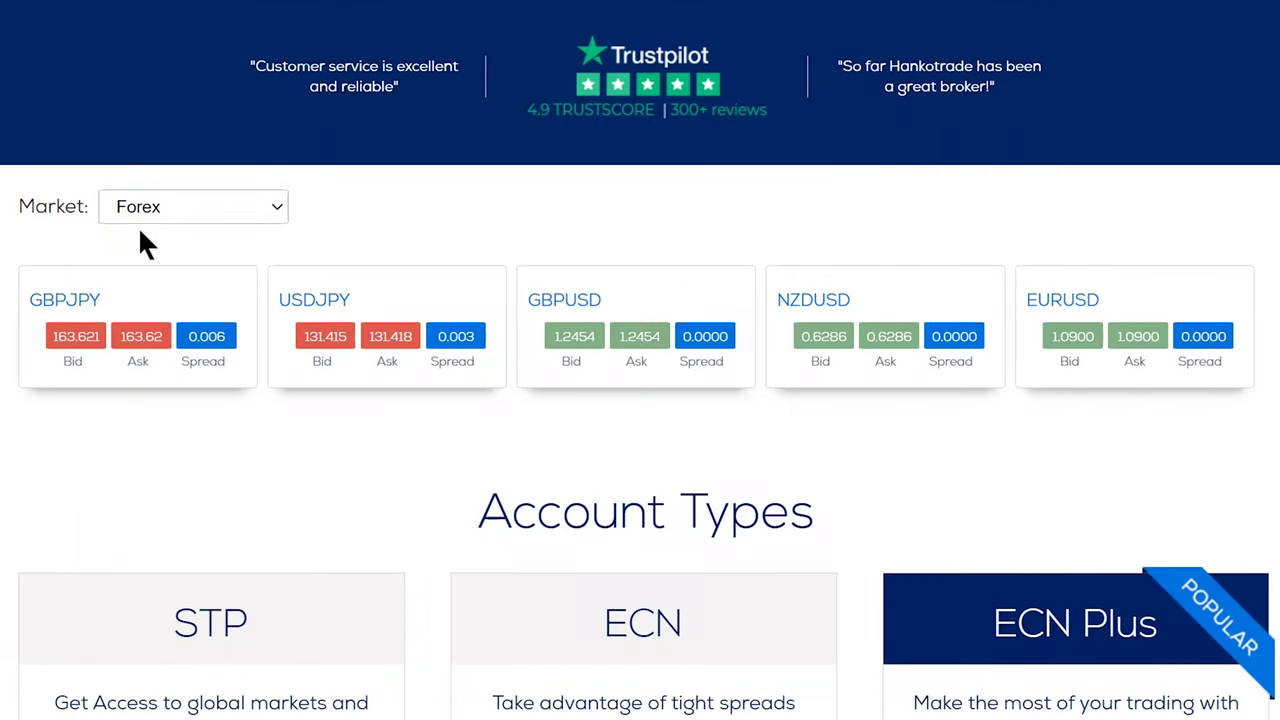
drag(707, 336, 683, 336)
click(697, 357)
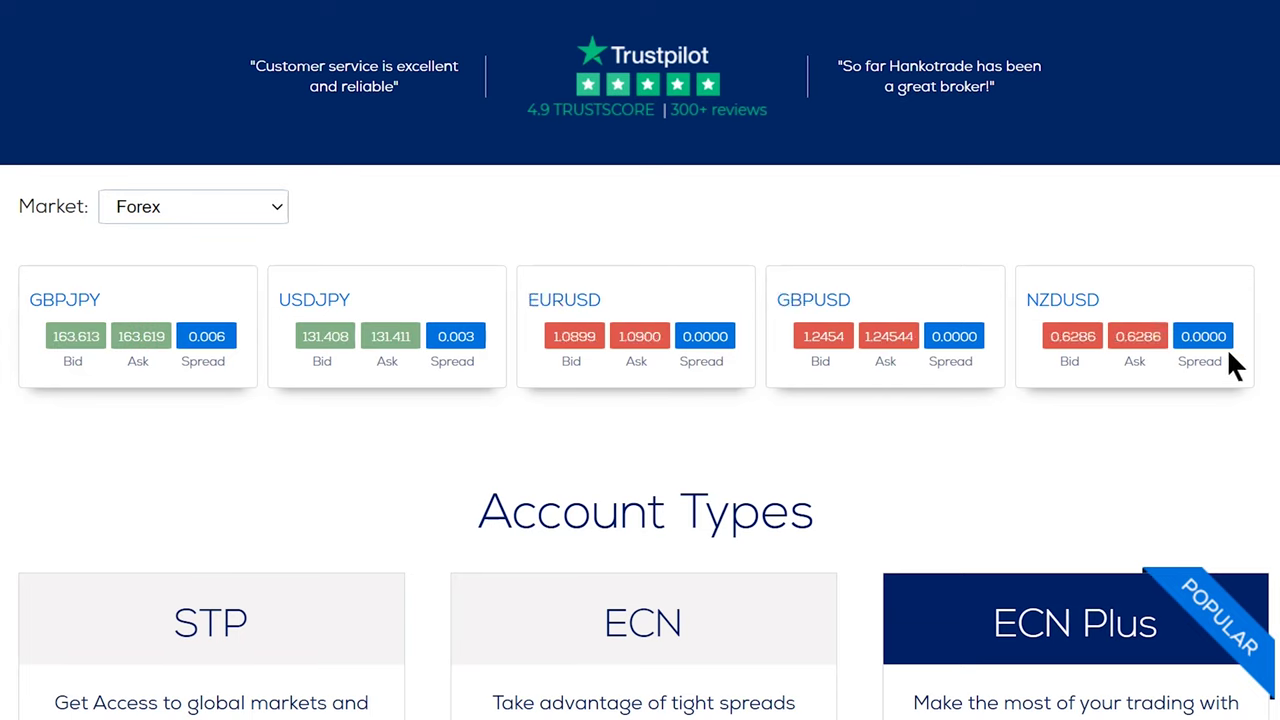
Review the account types comparison and highlight the ECN account's maximum leverage
scroll(1234, 366, down, 5)
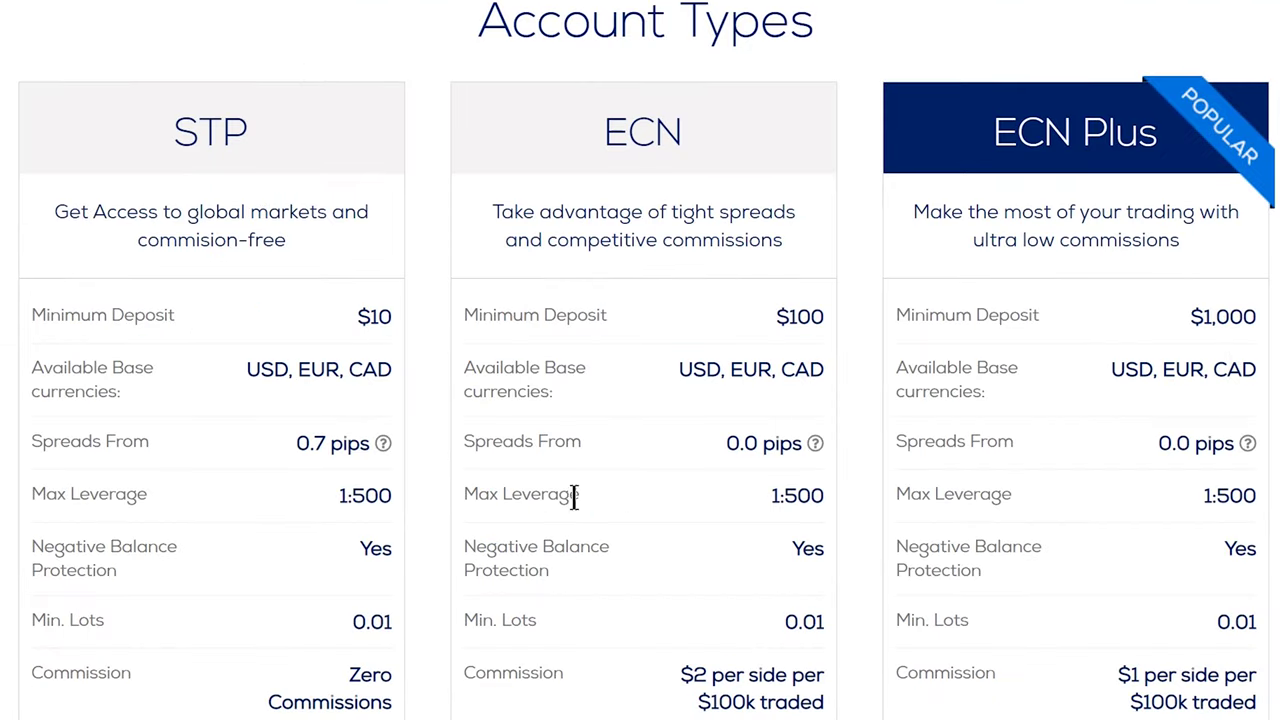
drag(464, 494, 634, 509)
drag(772, 495, 747, 505)
Open the 100% Bonus promotional offer page and read its deposit example and conditions
mouse_move(889, 38)
click(899, 62)
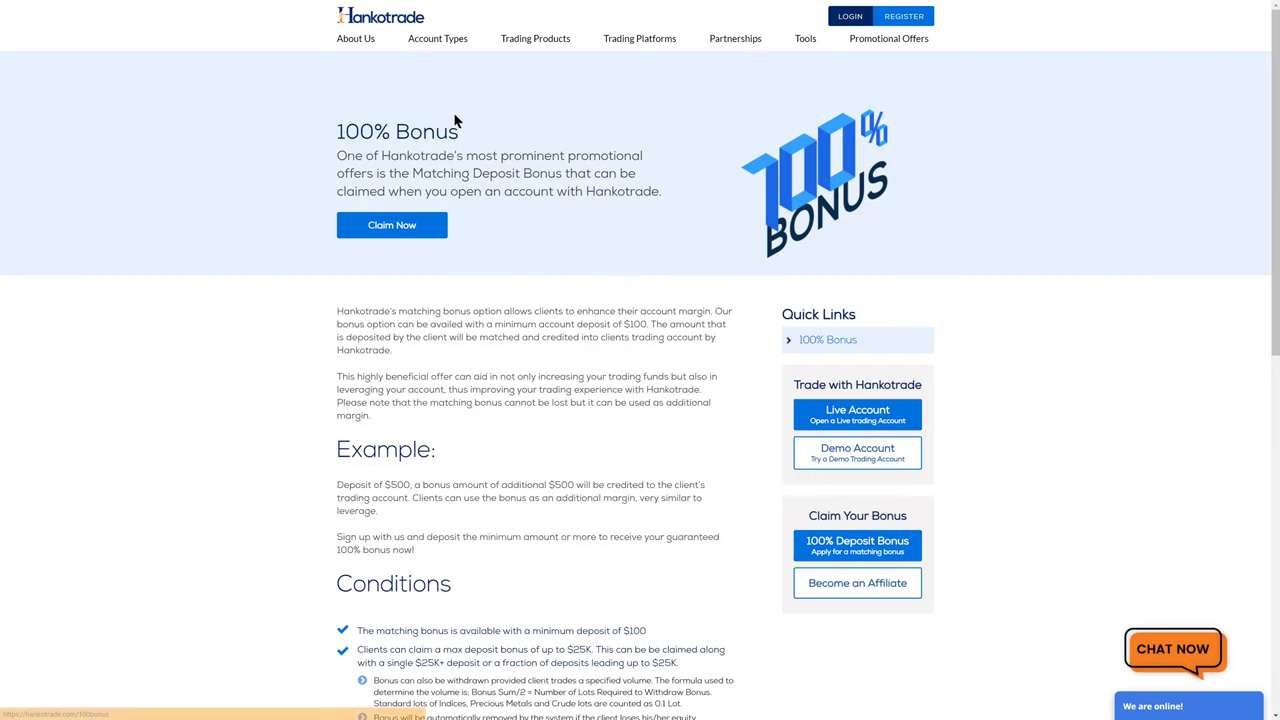
drag(459, 131, 358, 134)
scroll(335, 142, down, 4)
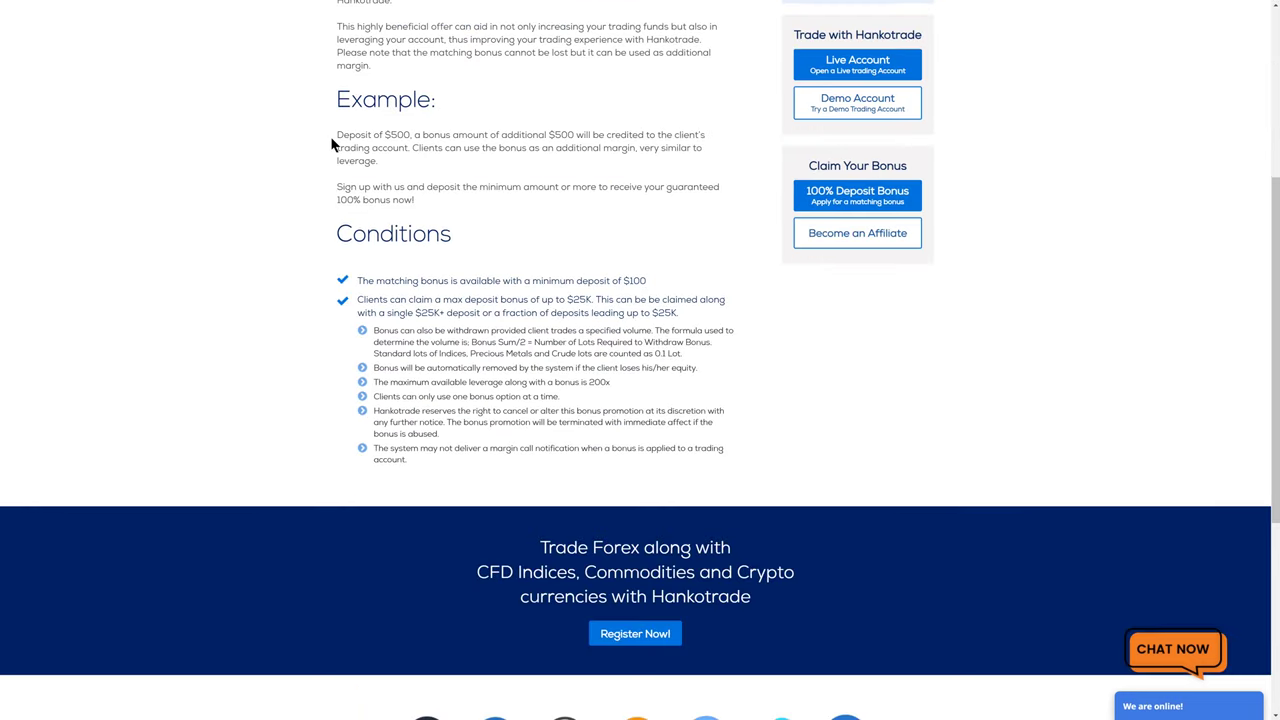
click(593, 310)
scroll(547, 302, up, 1)
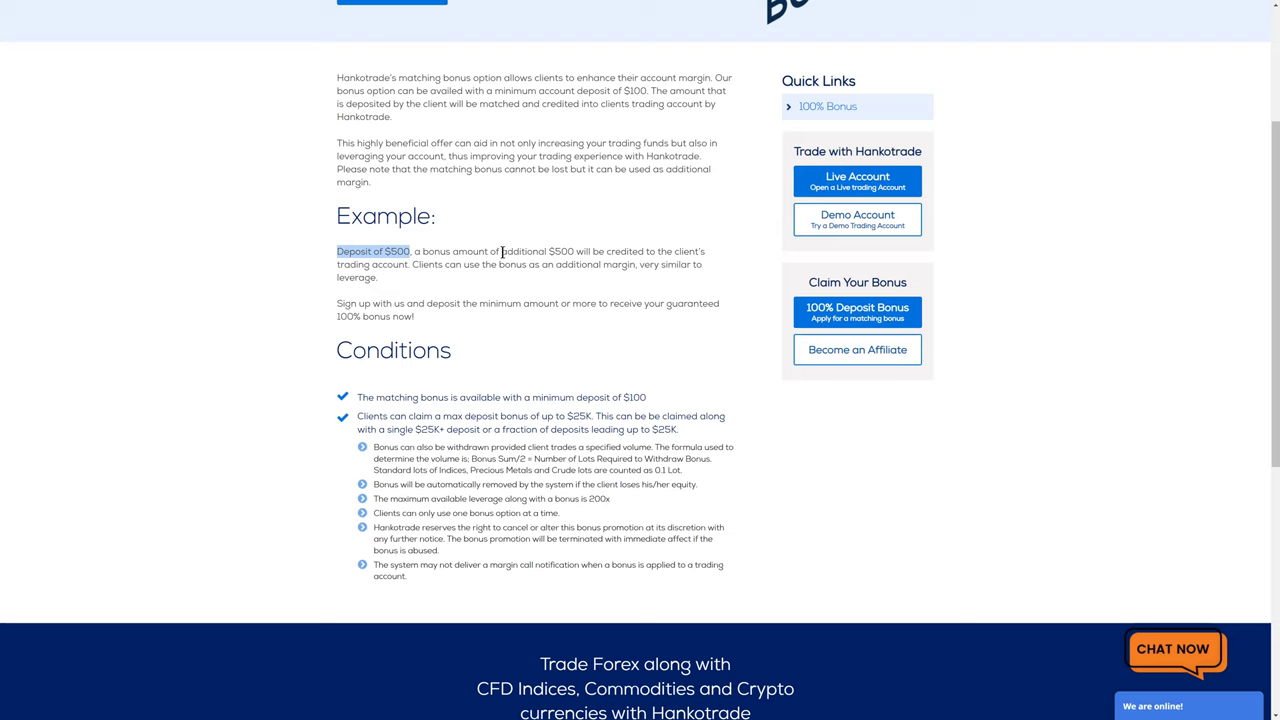
Highlight the additional $500 bonus in the deposit example and read through the offer's conditions
drag(502, 252, 574, 252)
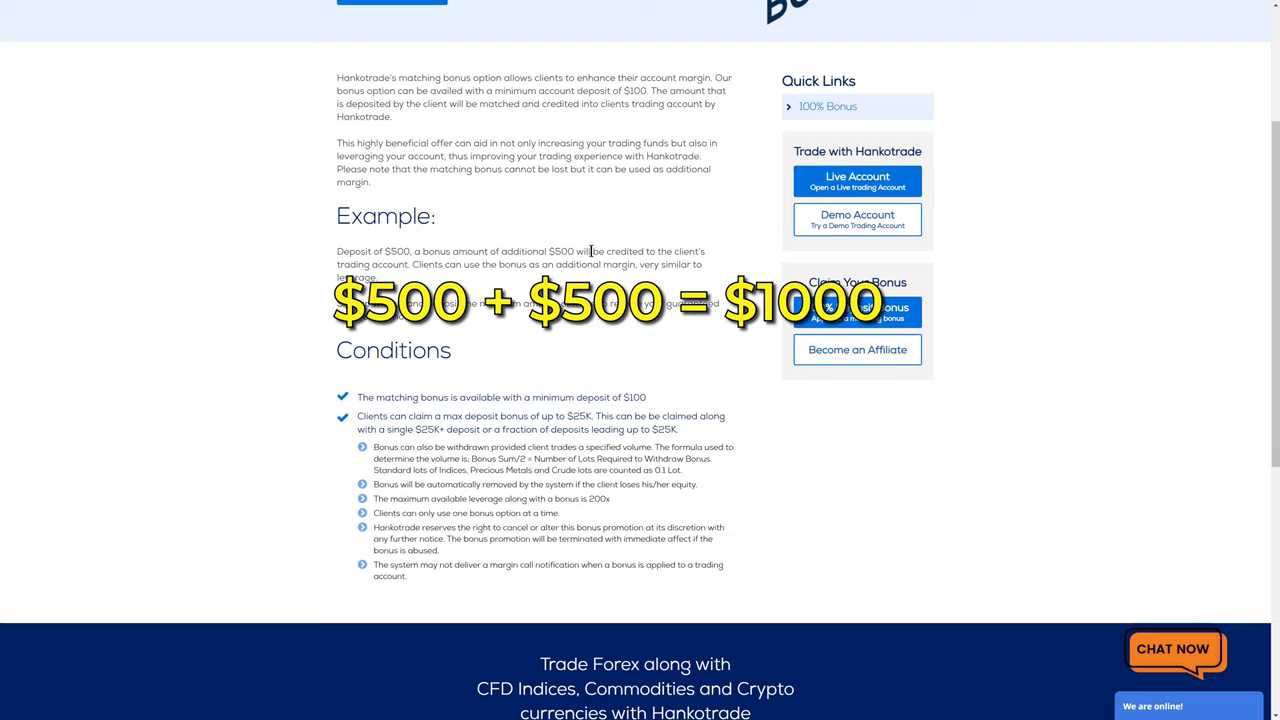
scroll(591, 251, down, 4)
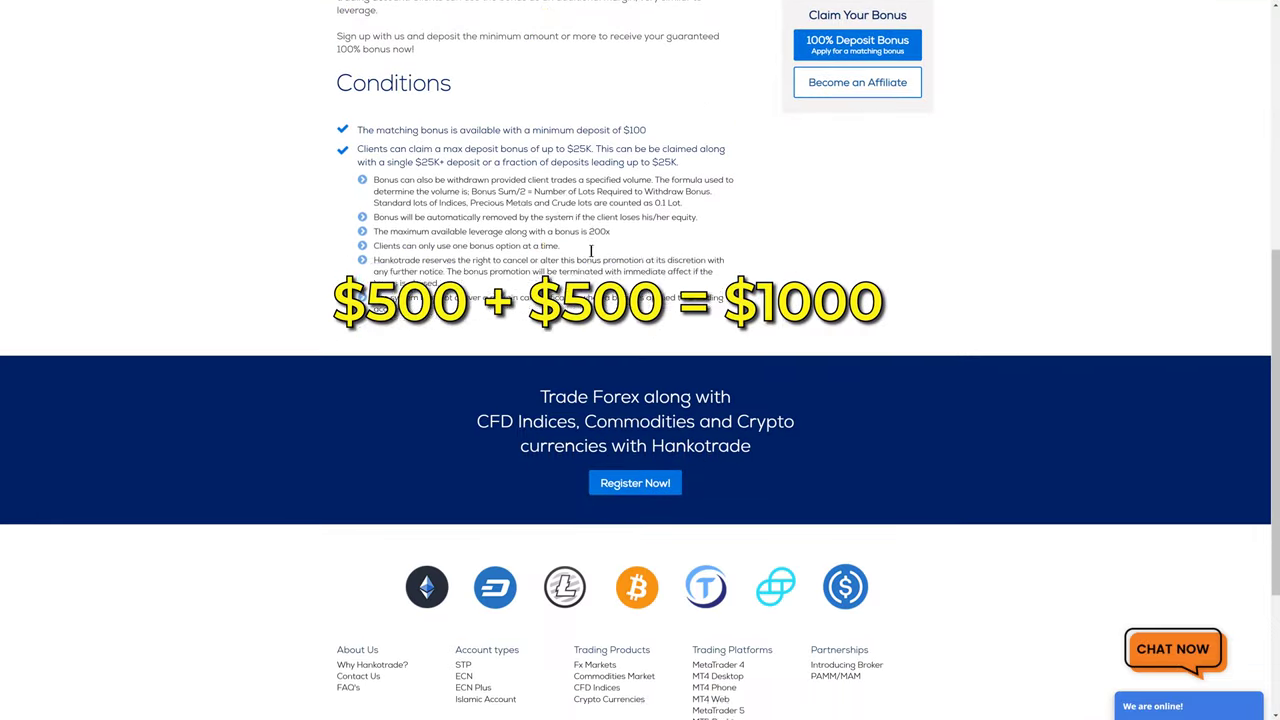
scroll(591, 255, up, 5)
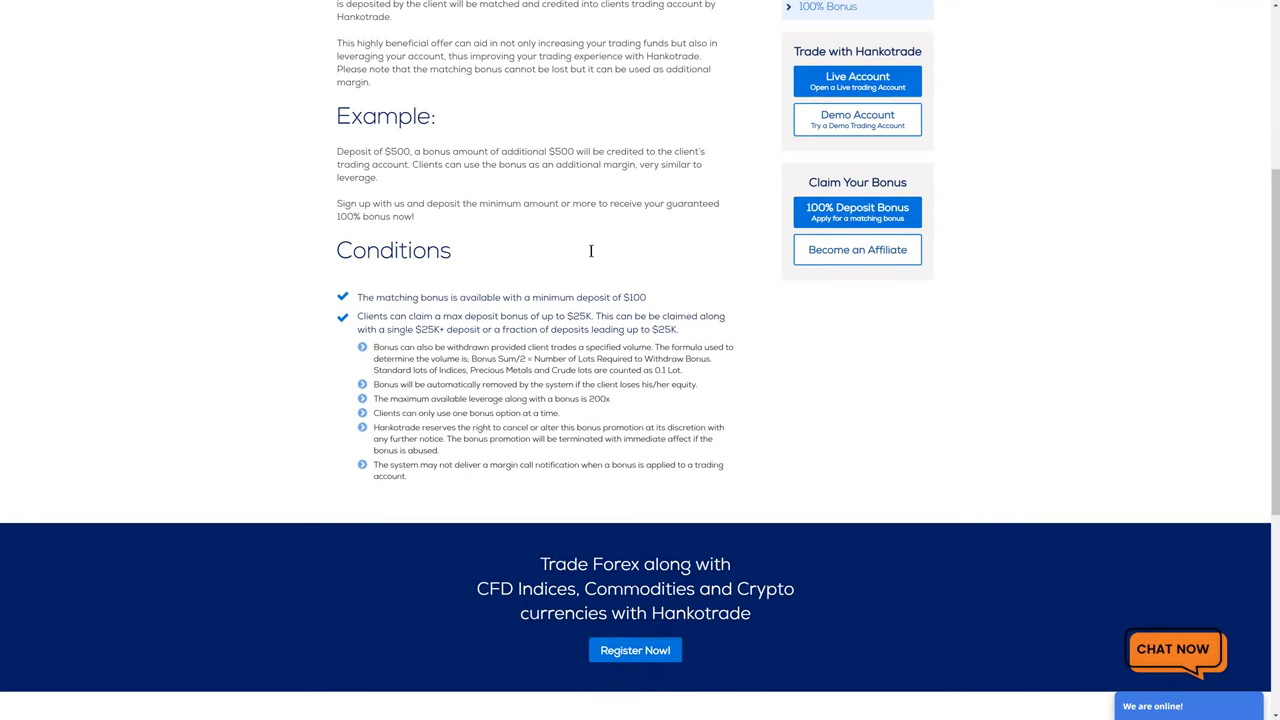
scroll(590, 257, up, 3)
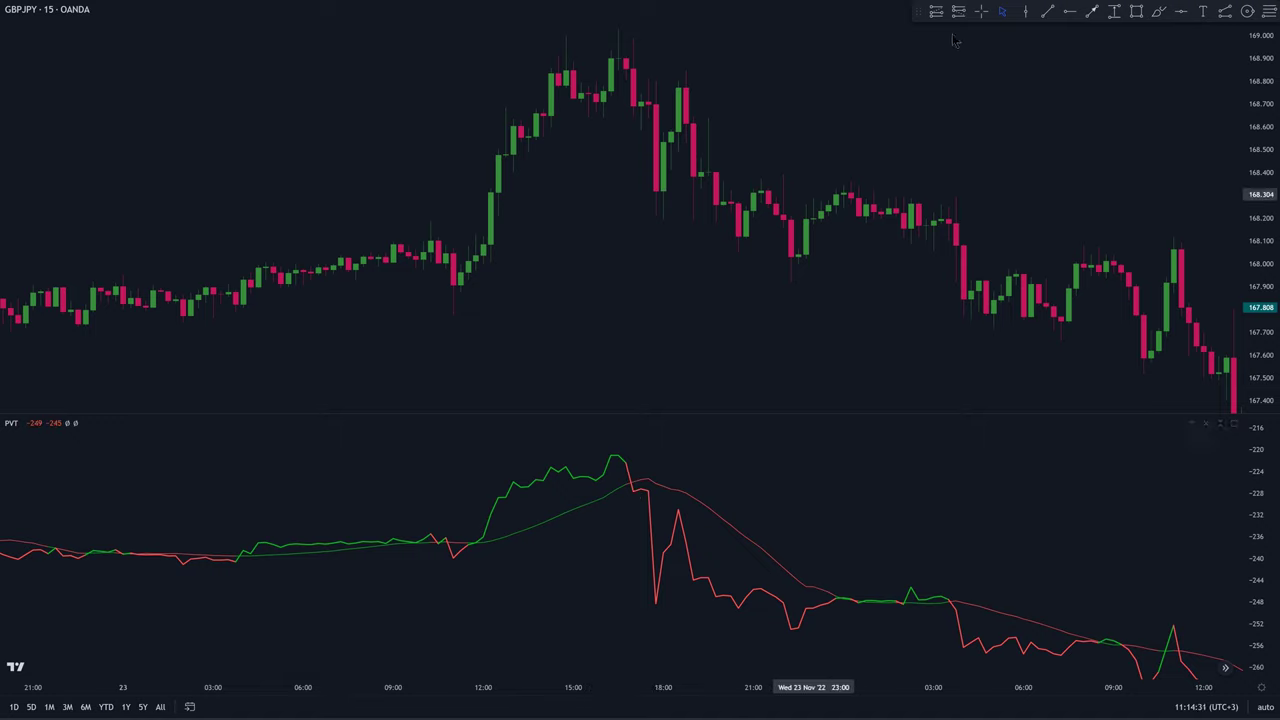
Place a short position at the PVT cross below its signal line shortly before 18:00 and extend its target downward
click(640, 104)
drag(643, 193, 641, 373)
Enable the Plots Background in the PVT indicator's style settings and apply the change
mouse_move(1030, 134)
mouse_down()
mouse_move(1195, 150)
mouse_move(1111, 217)
mouse_move(771, 186)
mouse_up()
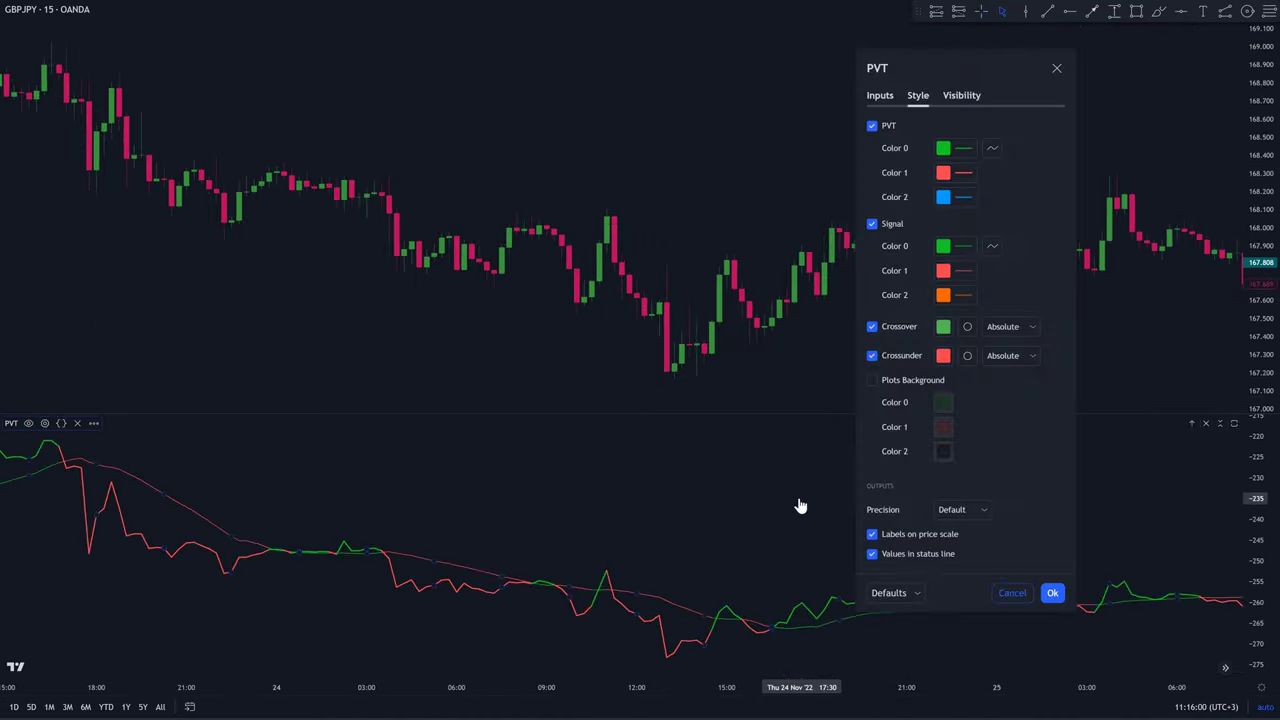
click(872, 381)
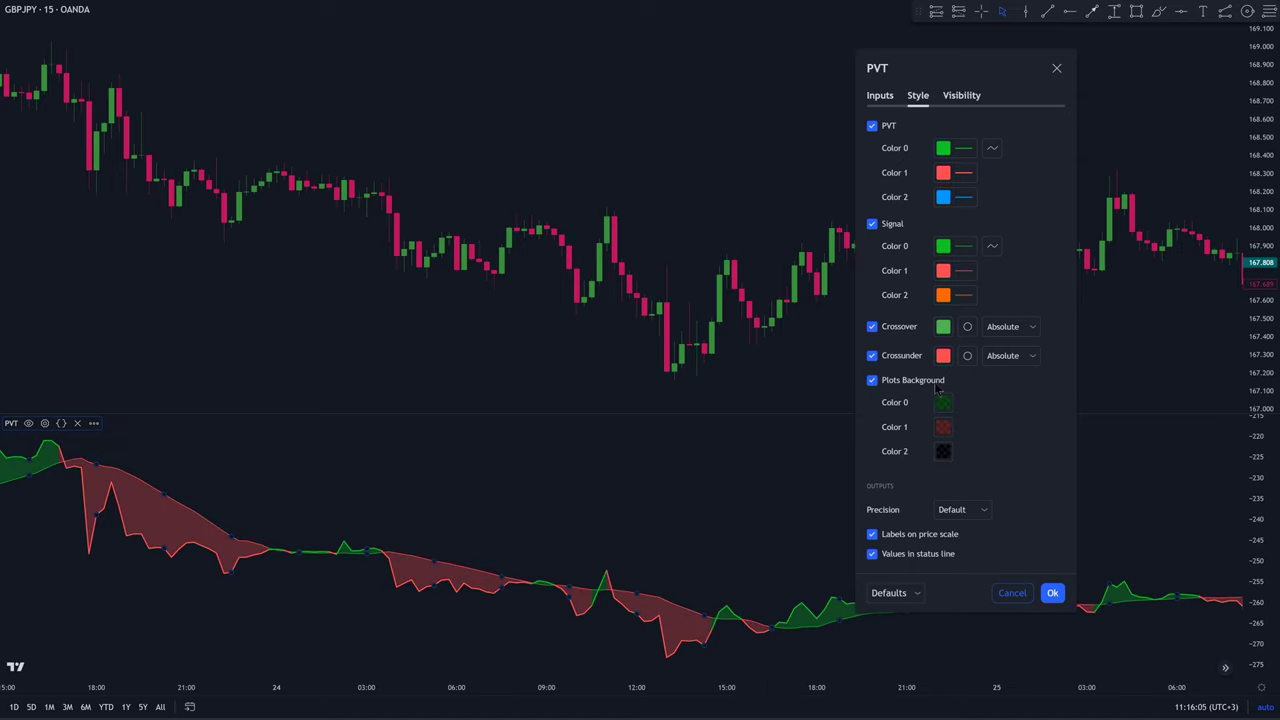
key(Return)
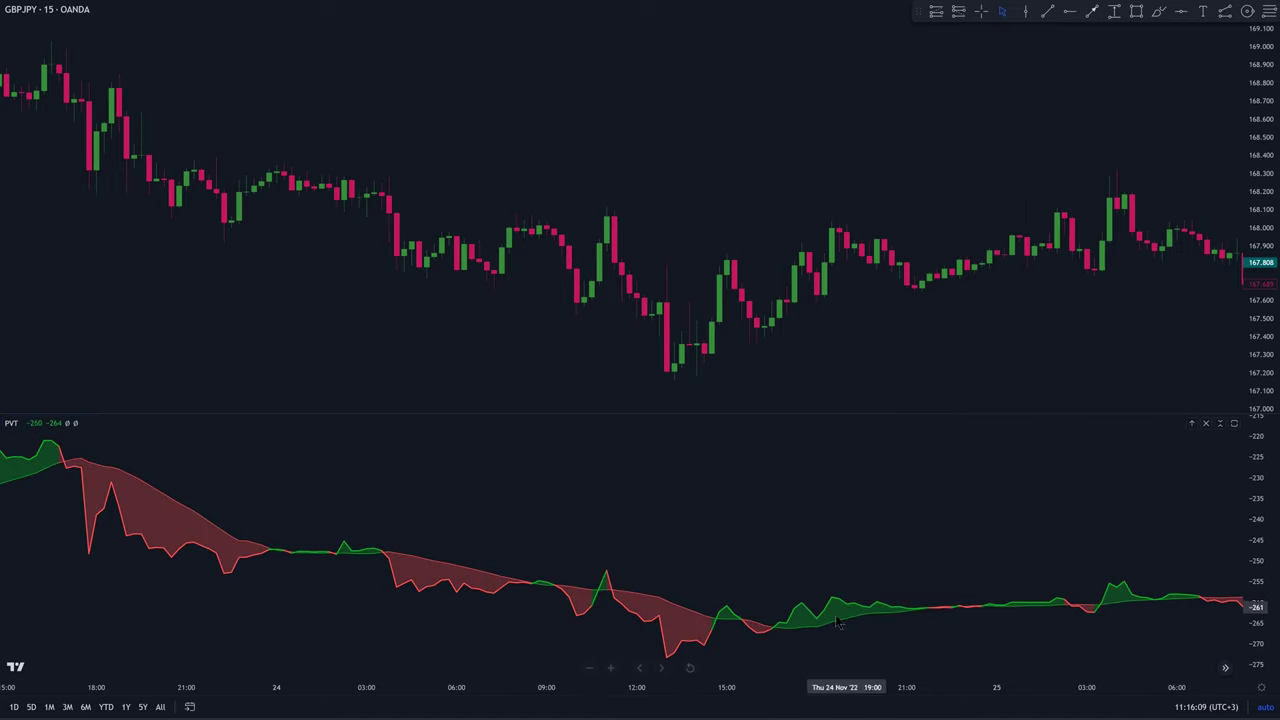
Set the opacity of the PVT indicator's Plots Background Color 0 and Color 1 to 100%
drag(647, 552, 260, 523)
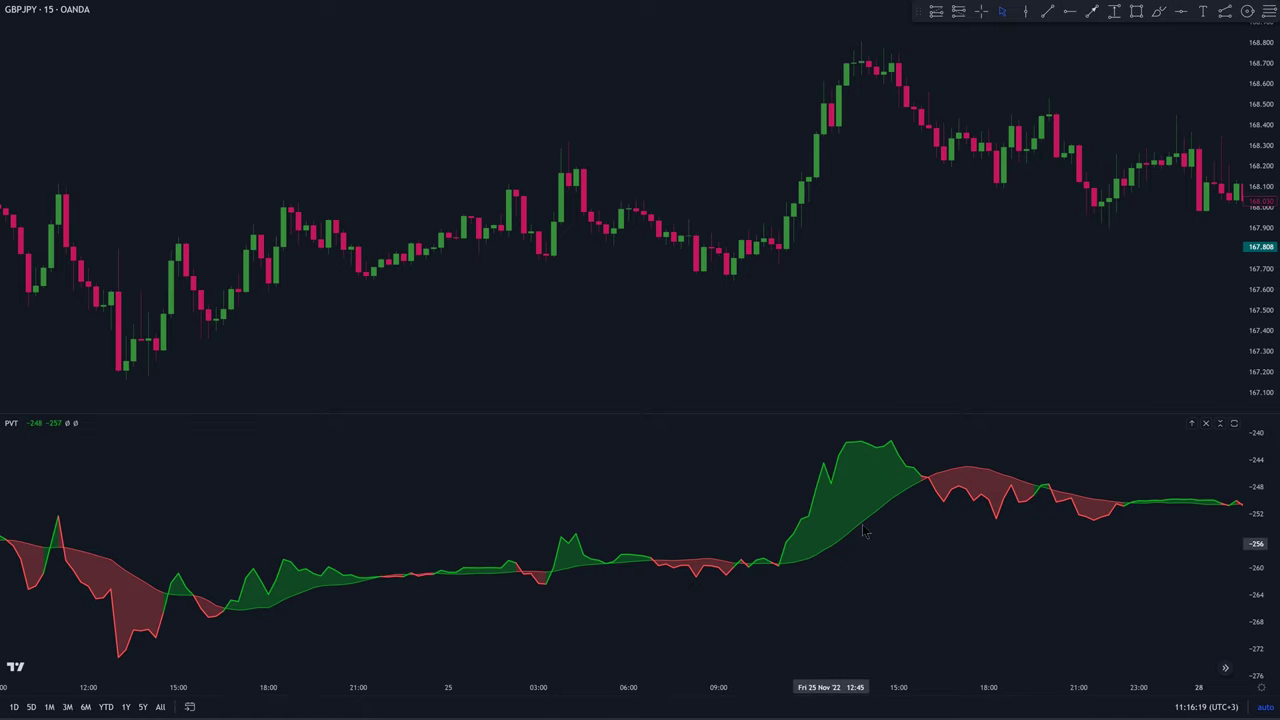
drag(860, 586, 529, 565)
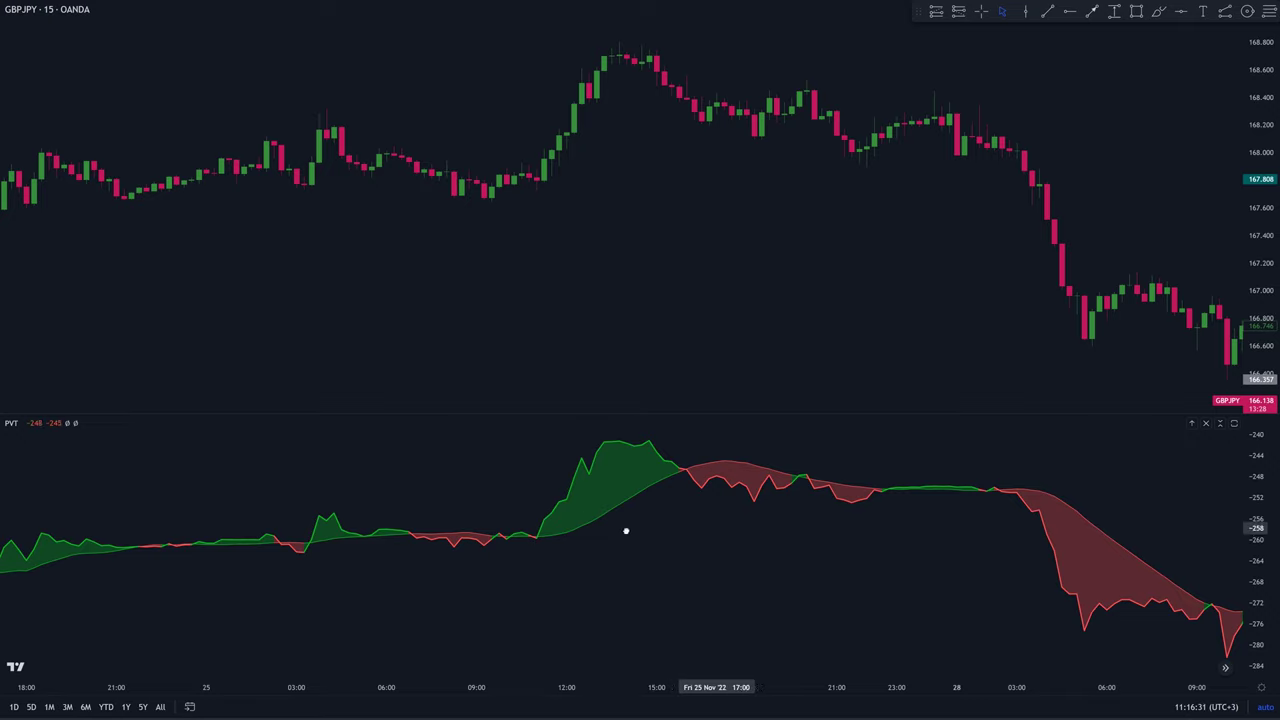
drag(626, 528, 583, 467)
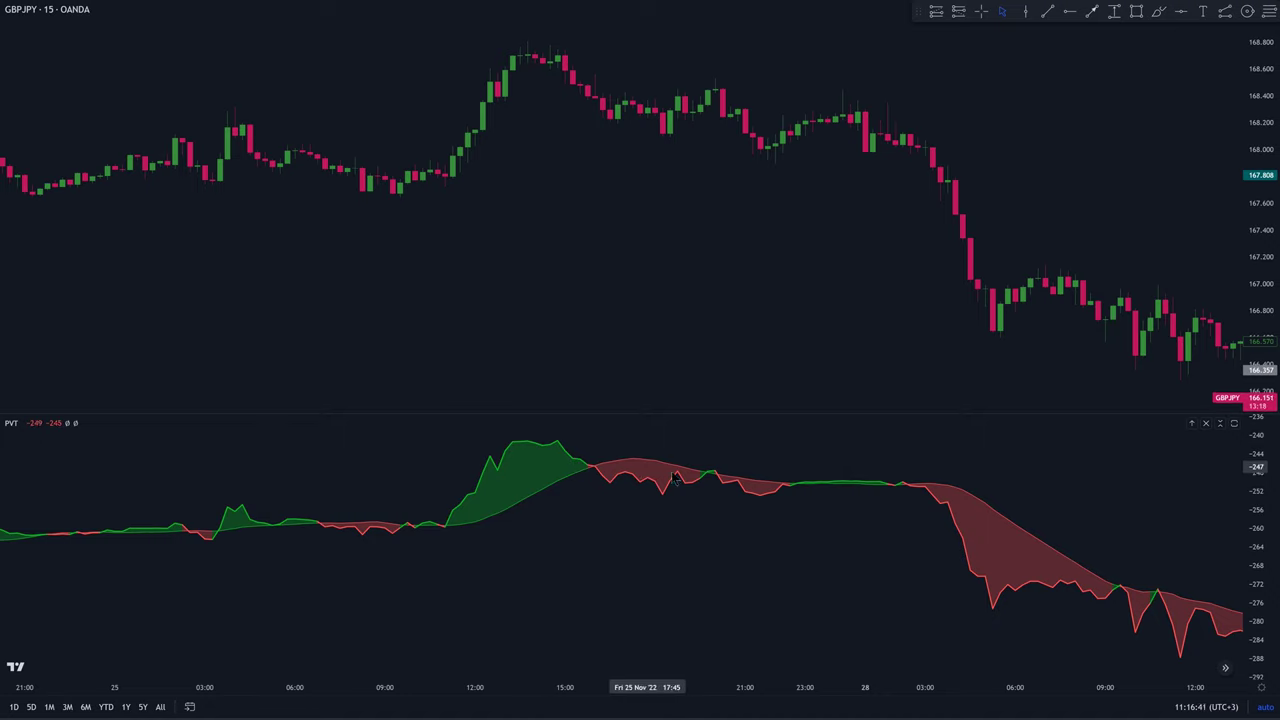
double_click(965, 498)
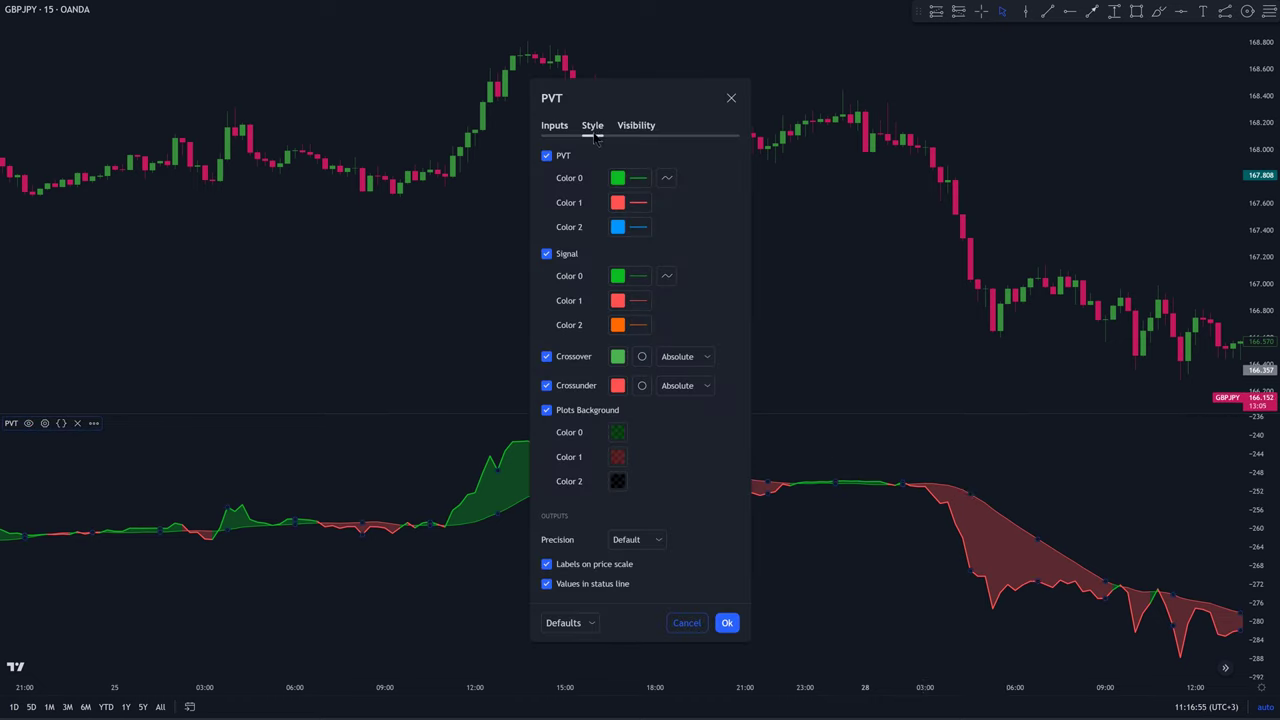
click(617, 432)
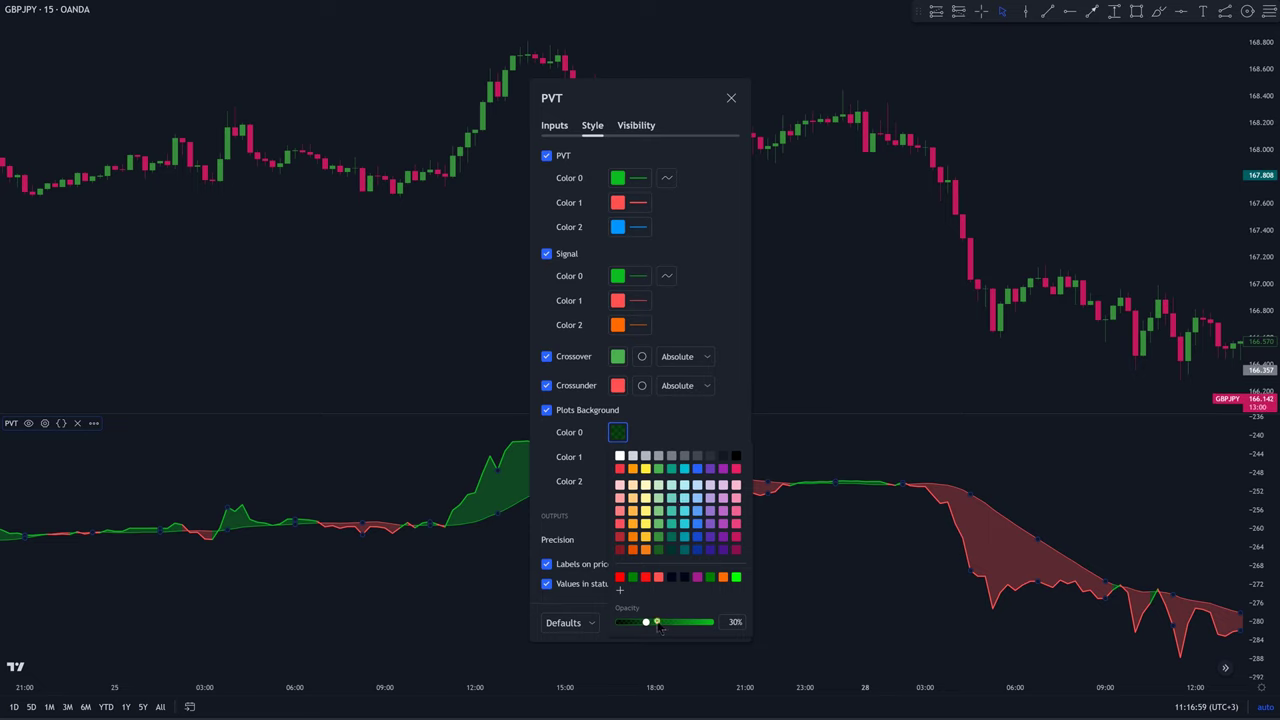
drag(658, 624, 710, 646)
click(617, 456)
click(617, 456)
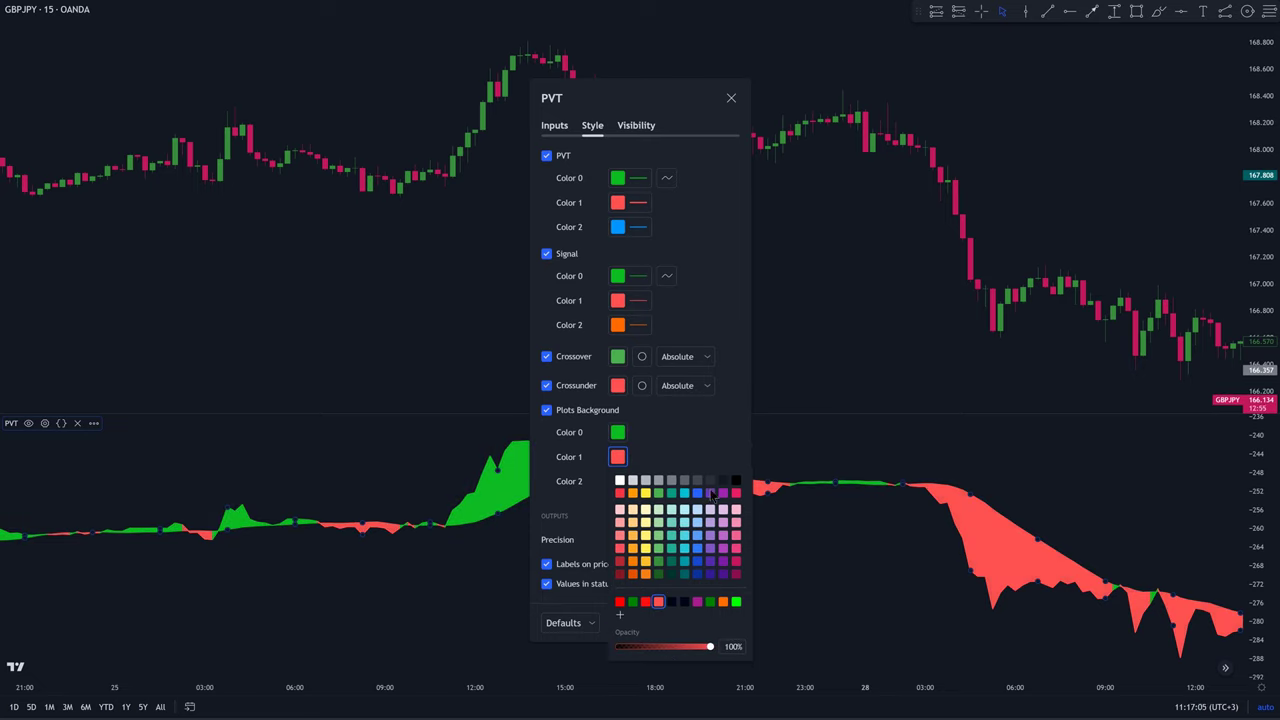
Change the PVT indicator's Plots Background Color 2 to solid white and apply the style settings
click(617, 481)
click(617, 481)
click(680, 455)
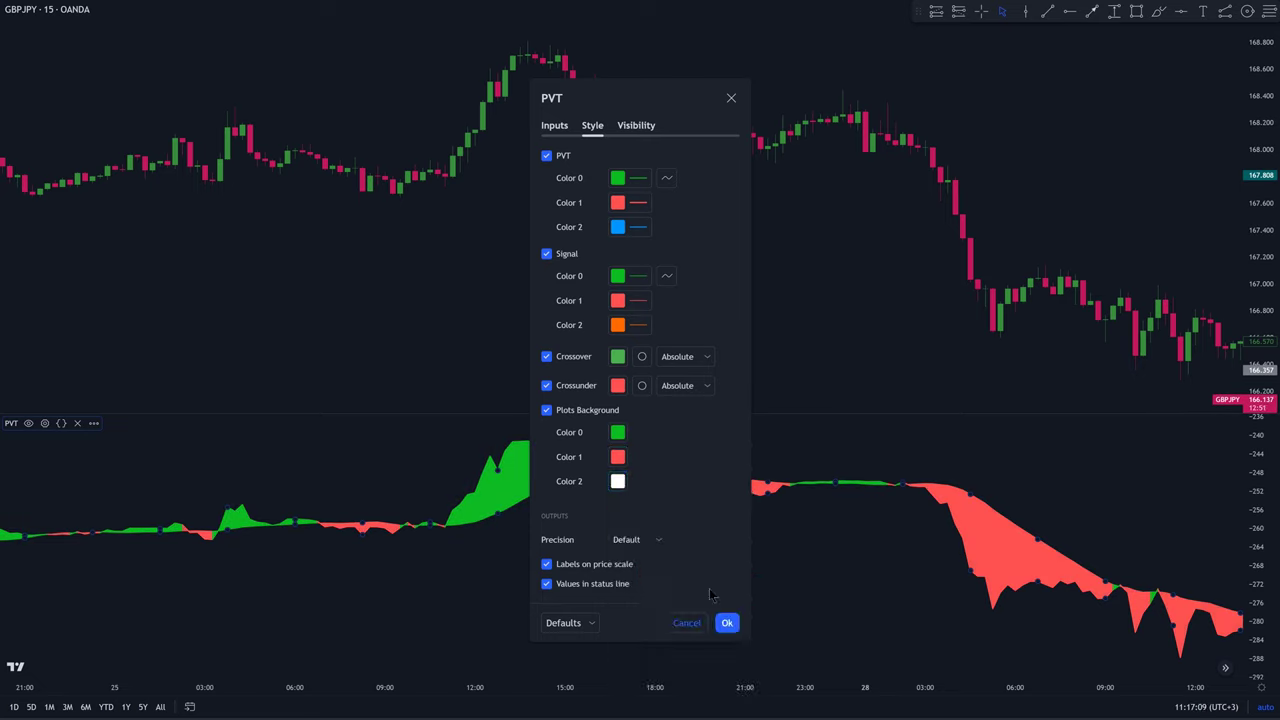
click(727, 622)
Place a long position at the 30 Nov 11:00 green PVT crossover, entry 165.777, stop 165.264, and raise its target to 167.003
drag(746, 547, 154, 503)
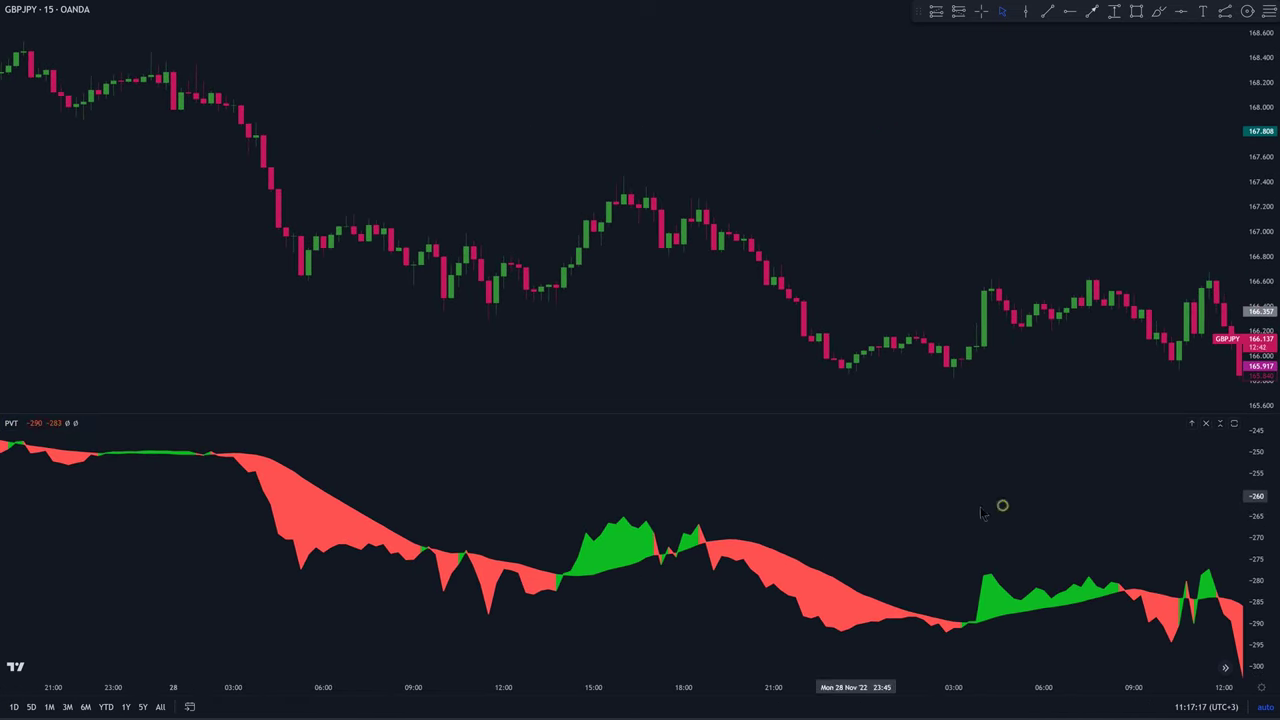
drag(1000, 509, 557, 545)
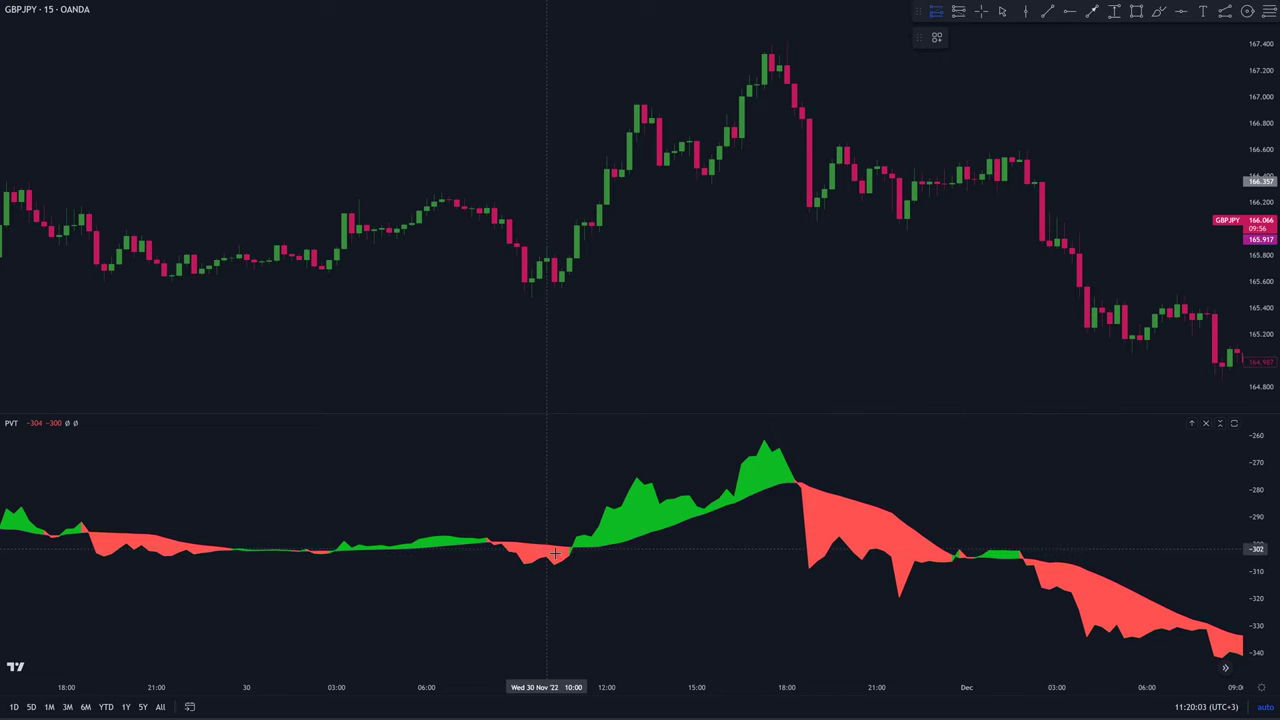
click(577, 257)
drag(576, 190, 576, 95)
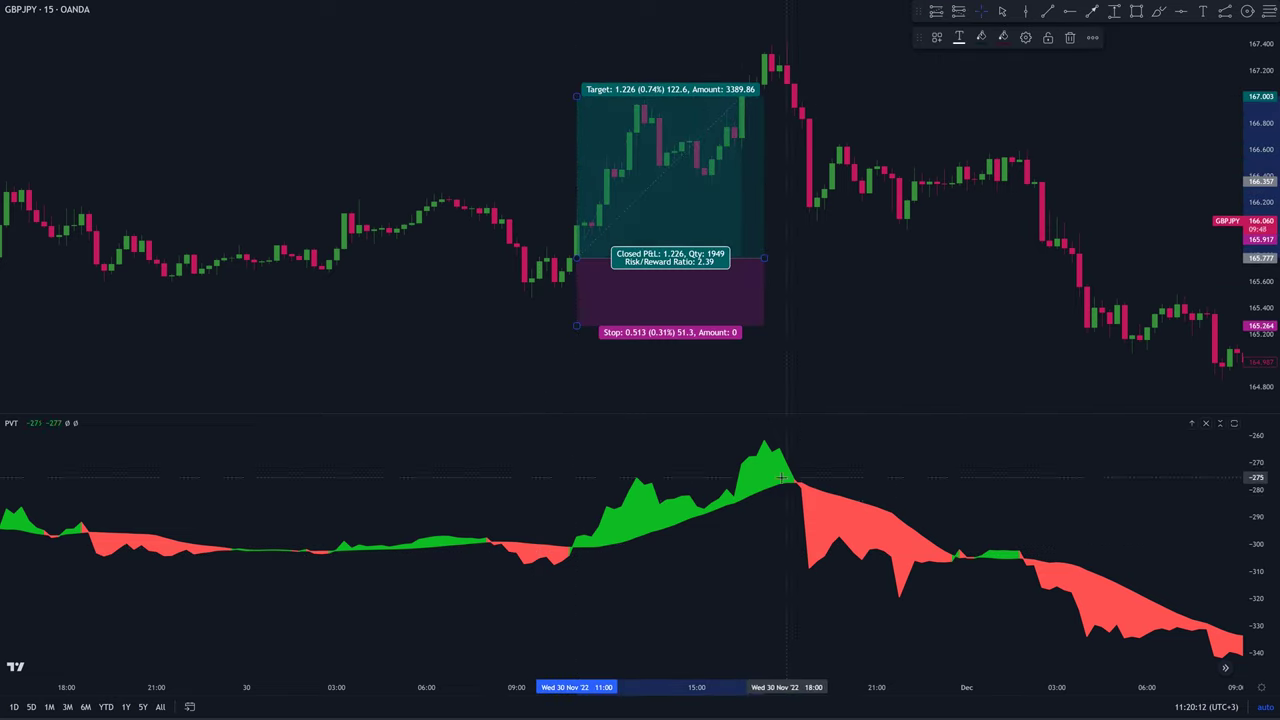
Place a short position at 30 Nov 18:45, entry 166.832, stop 167.345, lower its target to 165.499 and extend its duration
click(810, 118)
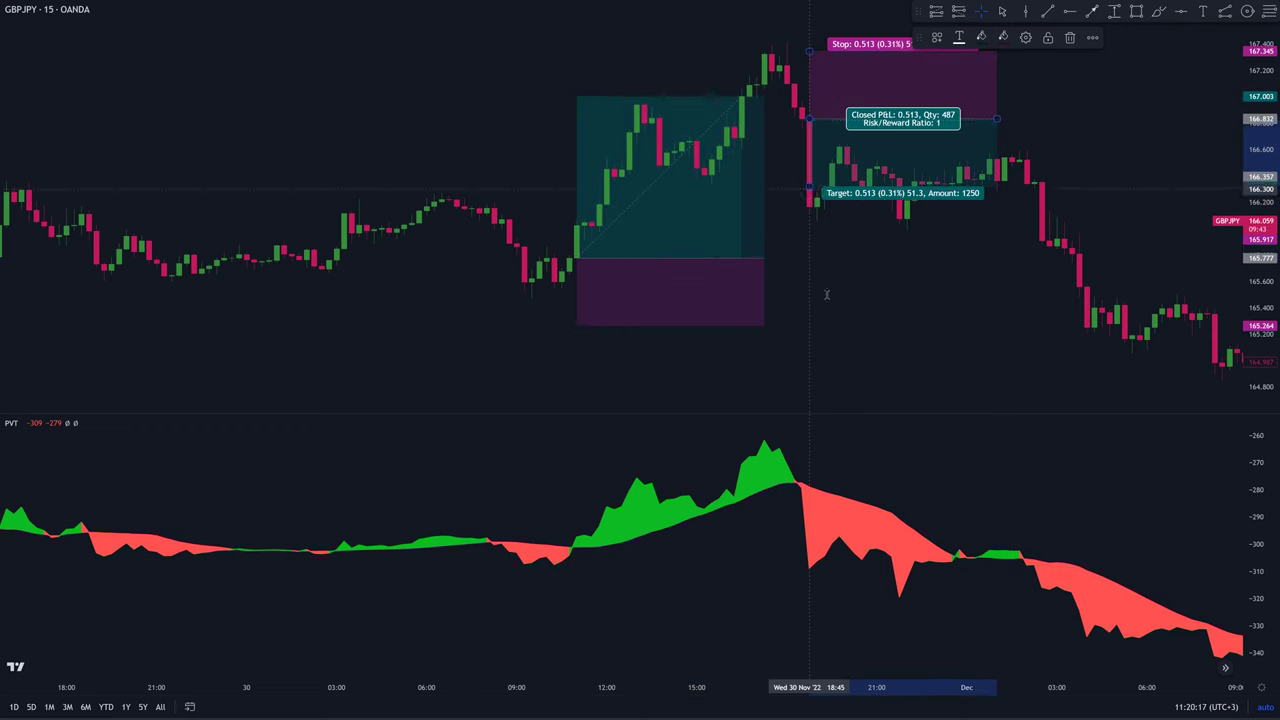
drag(812, 192, 812, 296)
drag(998, 118, 1138, 118)
Search the indicators for "ema cloud" and add the 5/13/62 EMA Clouds script to the chart
drag(1183, 157, 210, 175)
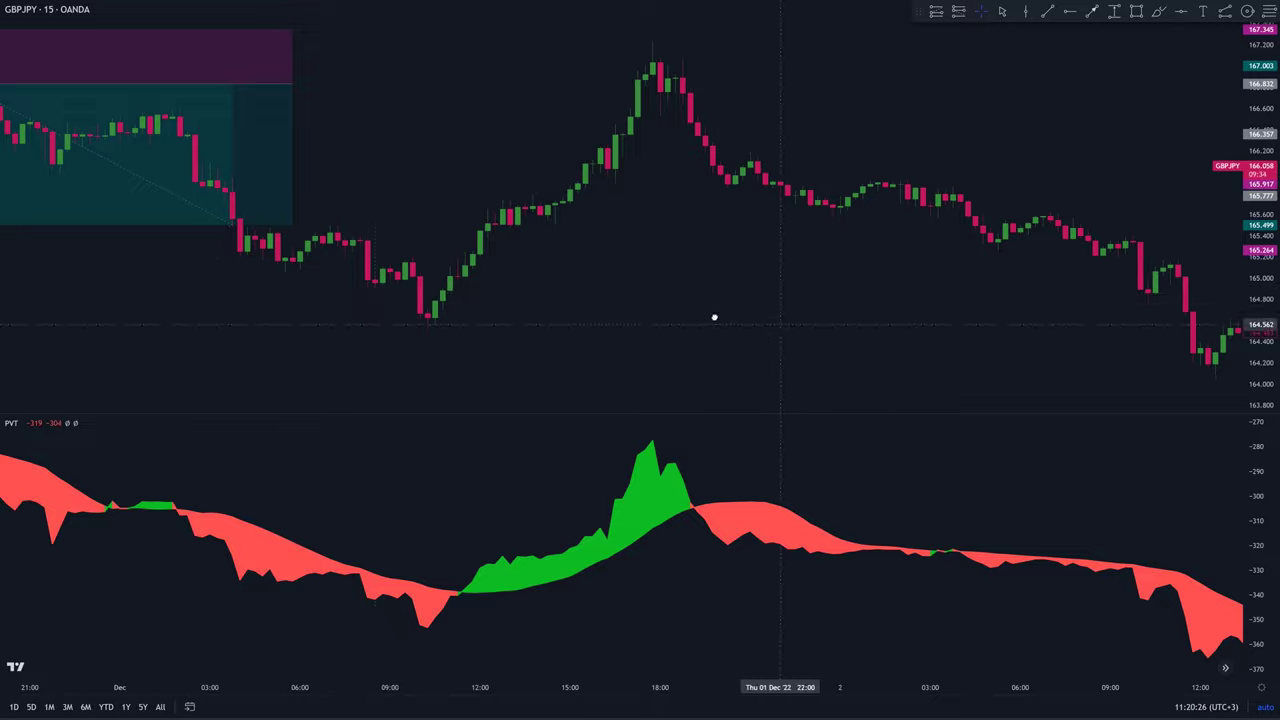
drag(714, 317, 306, 531)
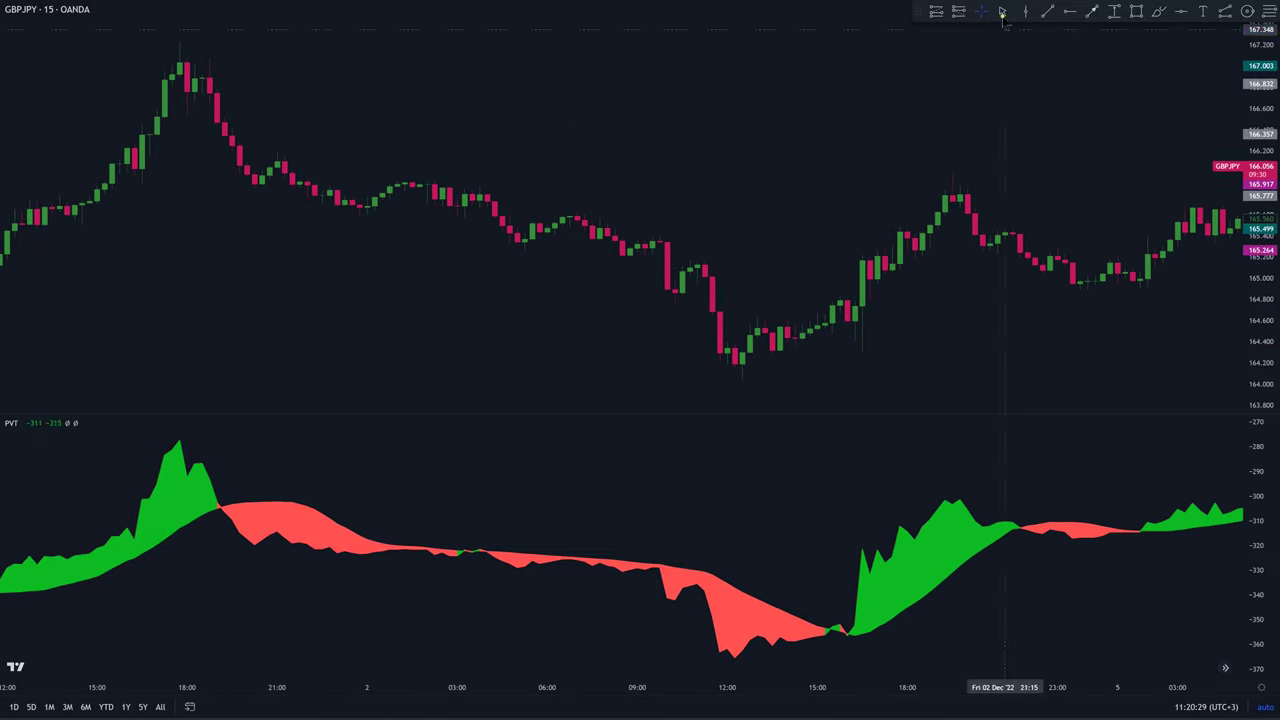
drag(928, 324, 814, 320)
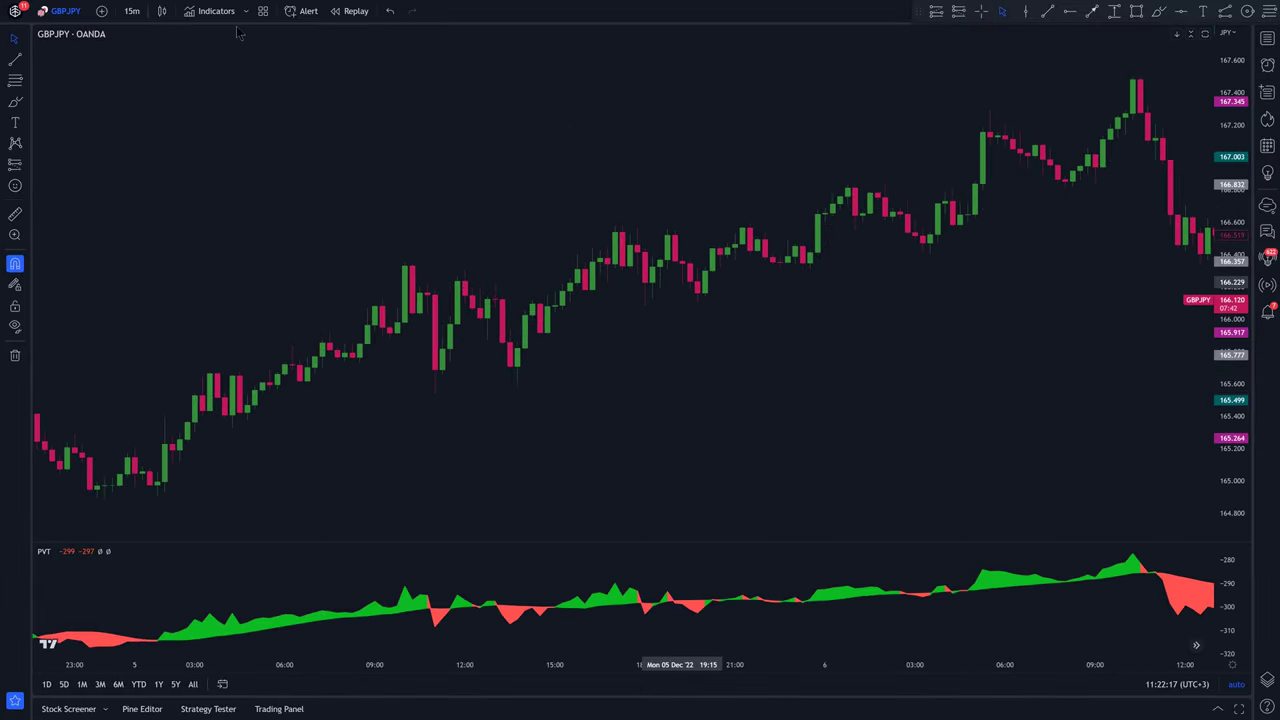
click(210, 11)
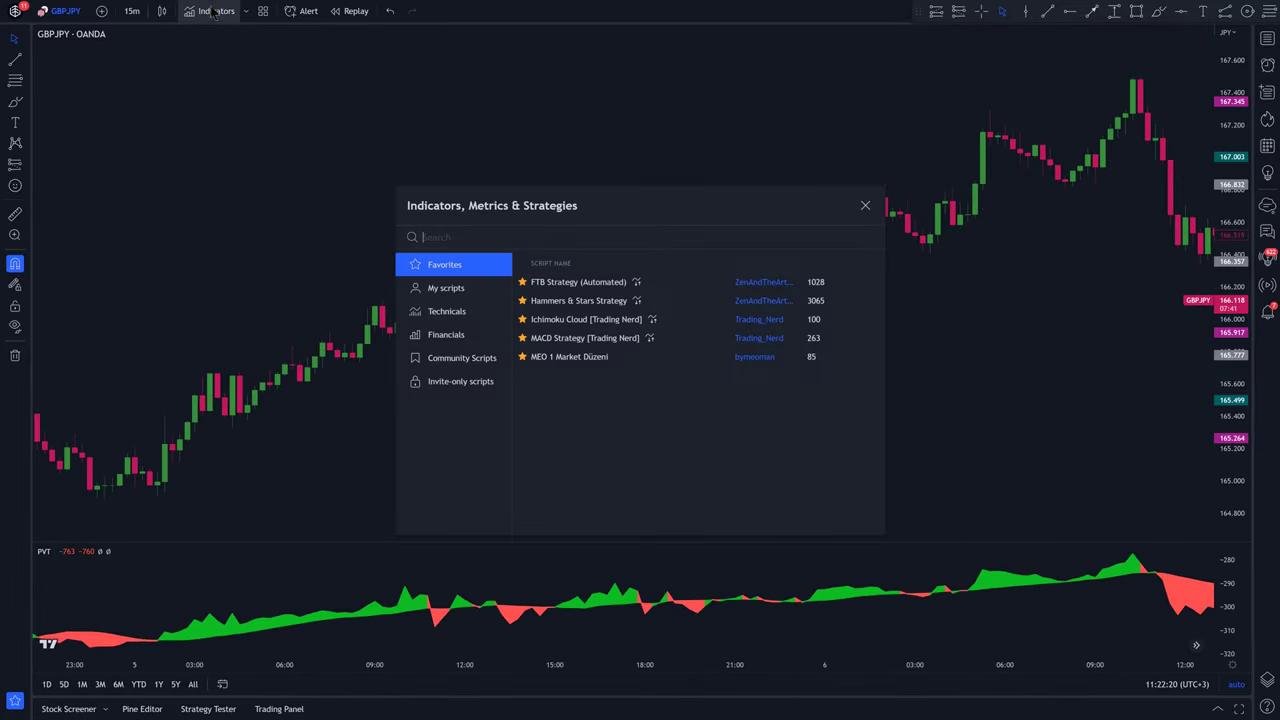
text(ema cloud)
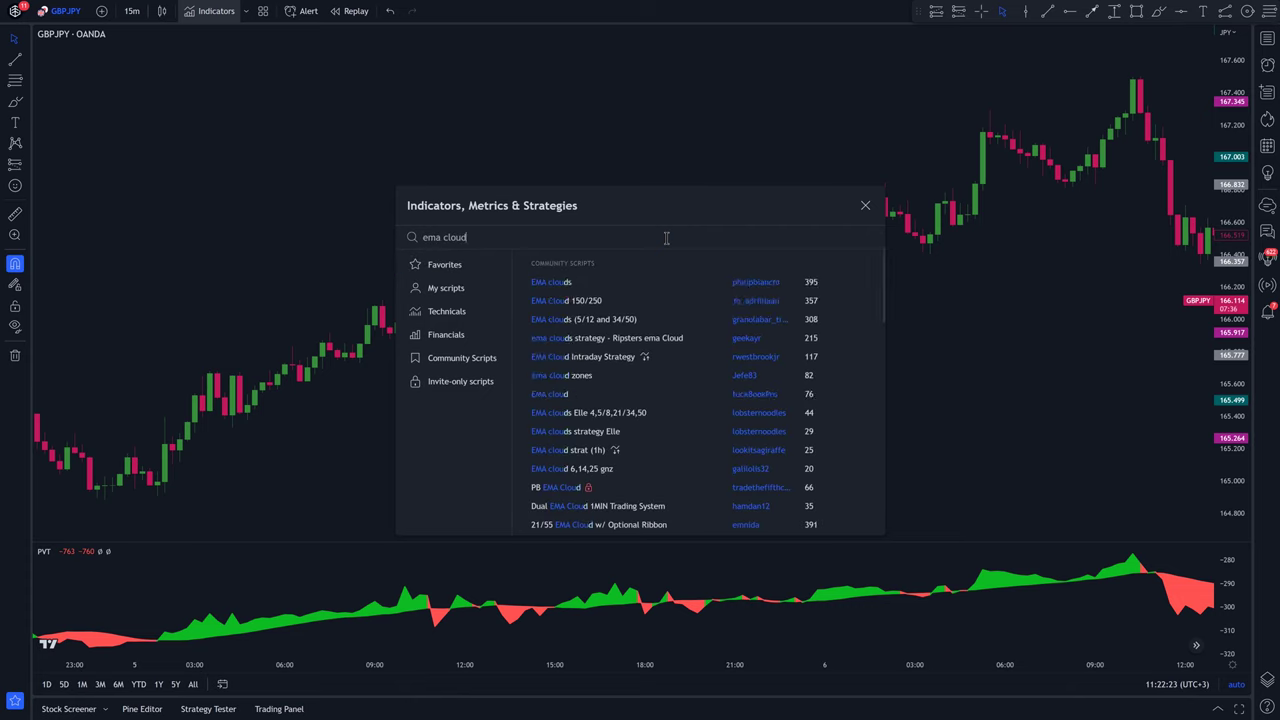
scroll(658, 290, down, 3)
scroll(620, 320, down, 1)
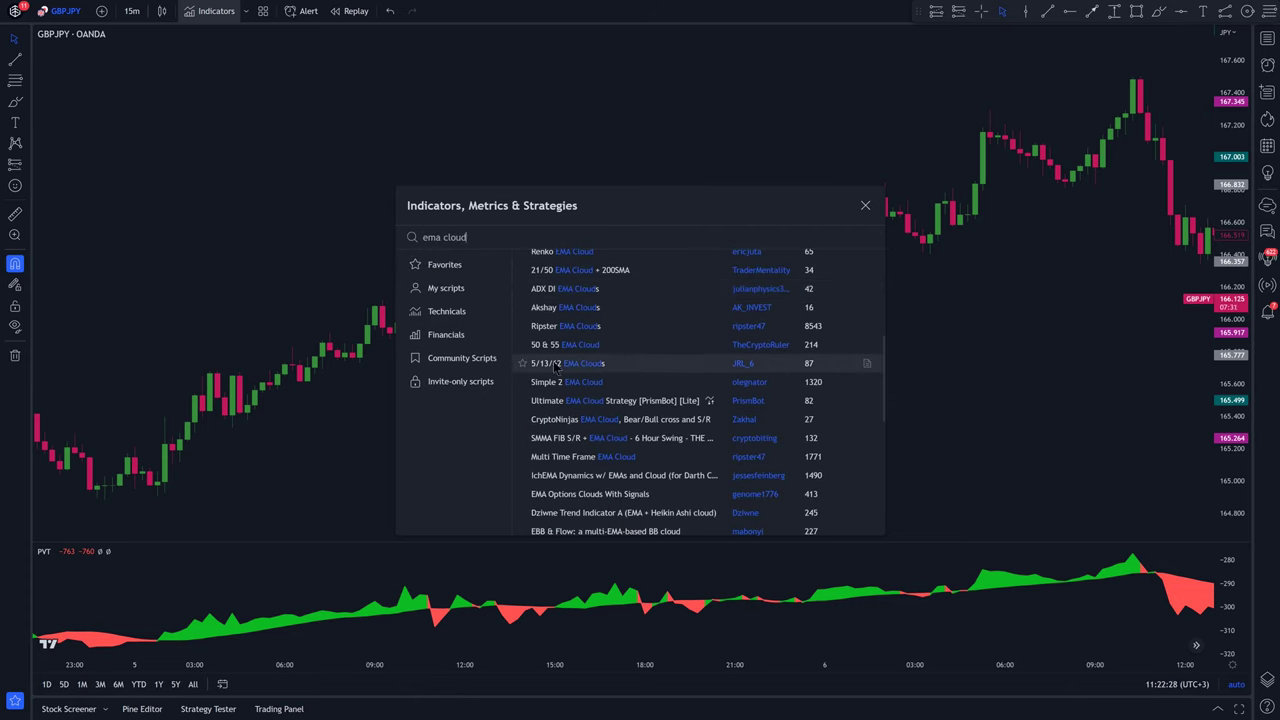
click(557, 367)
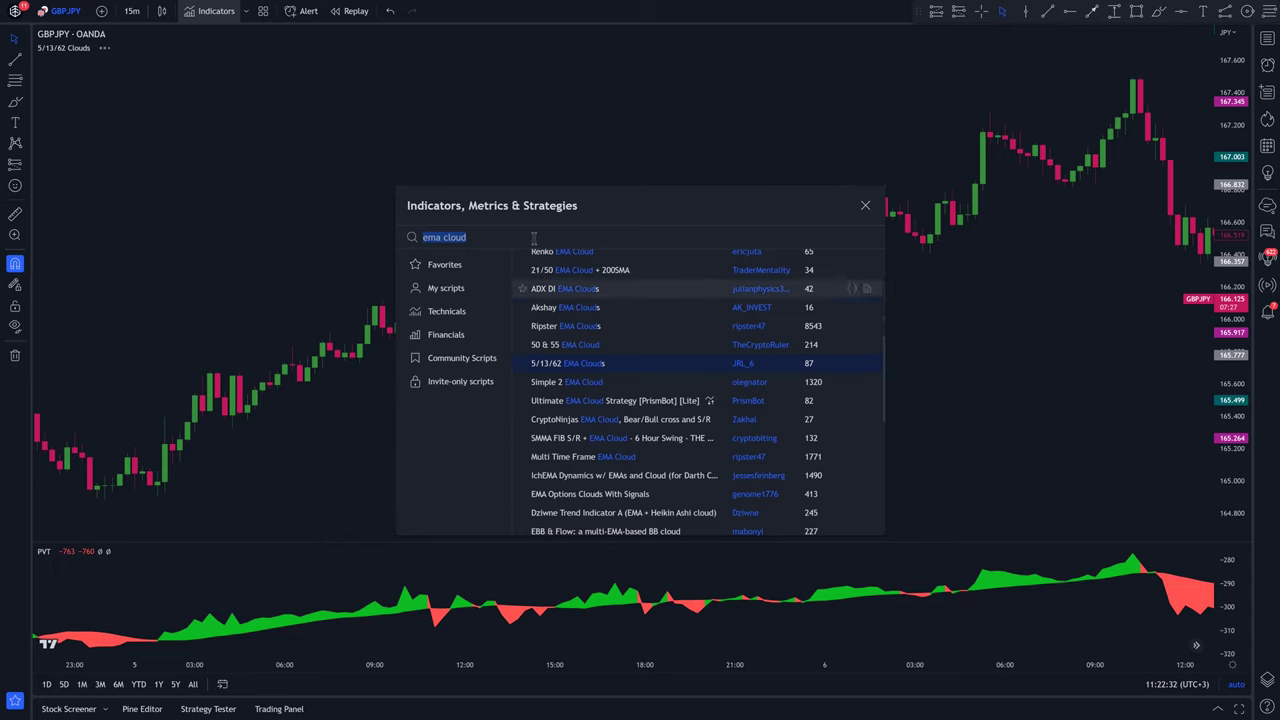
Search for "relative volatility", add the Relative Volatility community script and close the indicator search
text(relative )
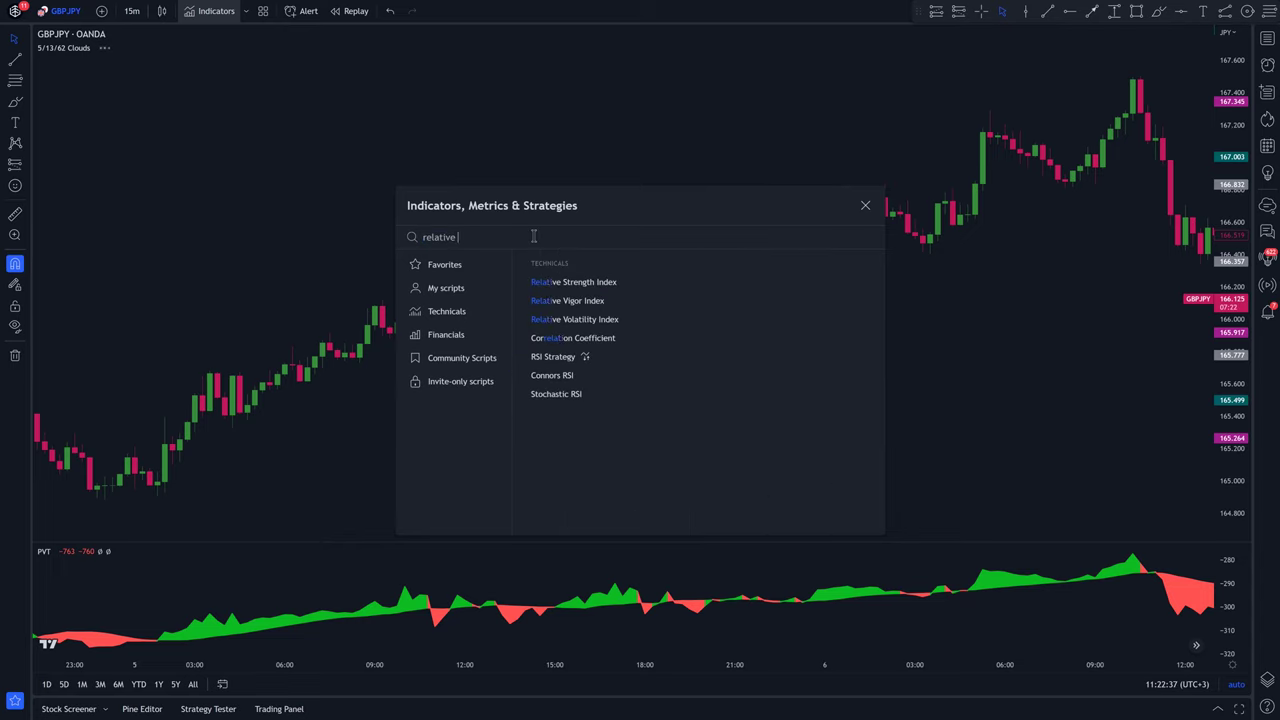
text(volatility)
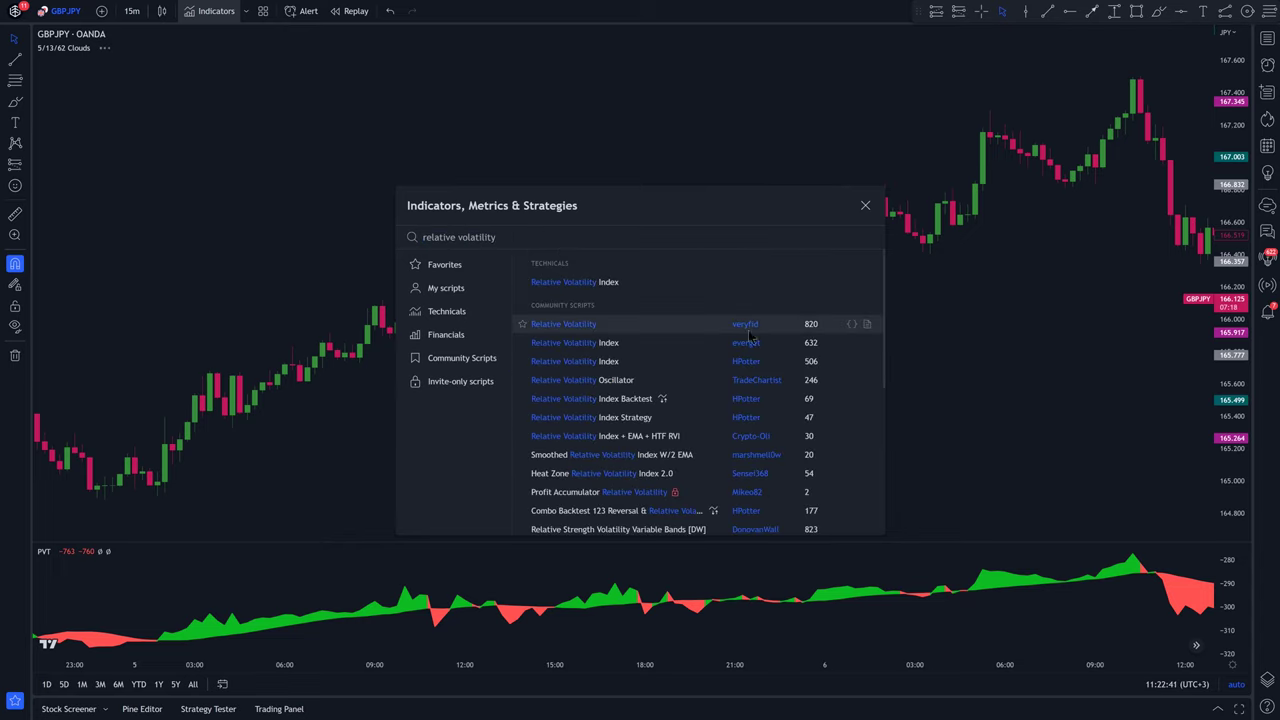
click(577, 325)
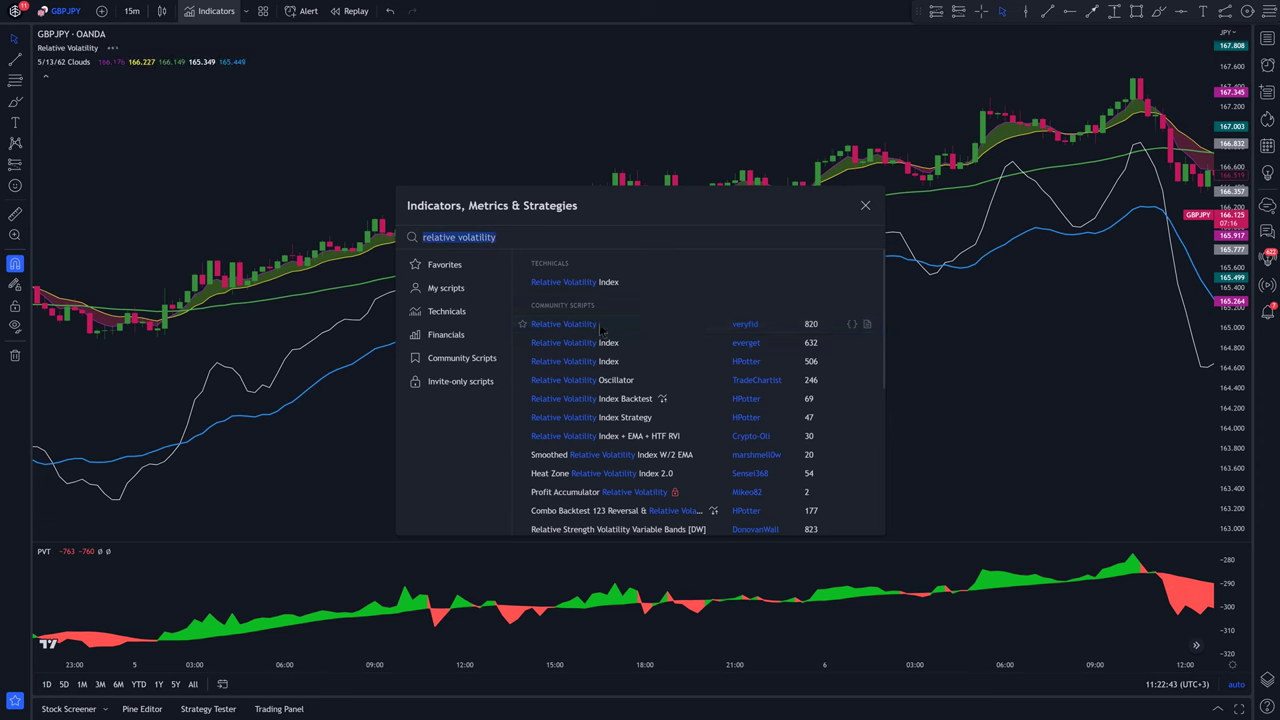
click(958, 237)
Set the 5/13/62 Clouds inputs to Short EMA 50, Medium EMA 100 and Long EMA 200
drag(926, 294, 603, 300)
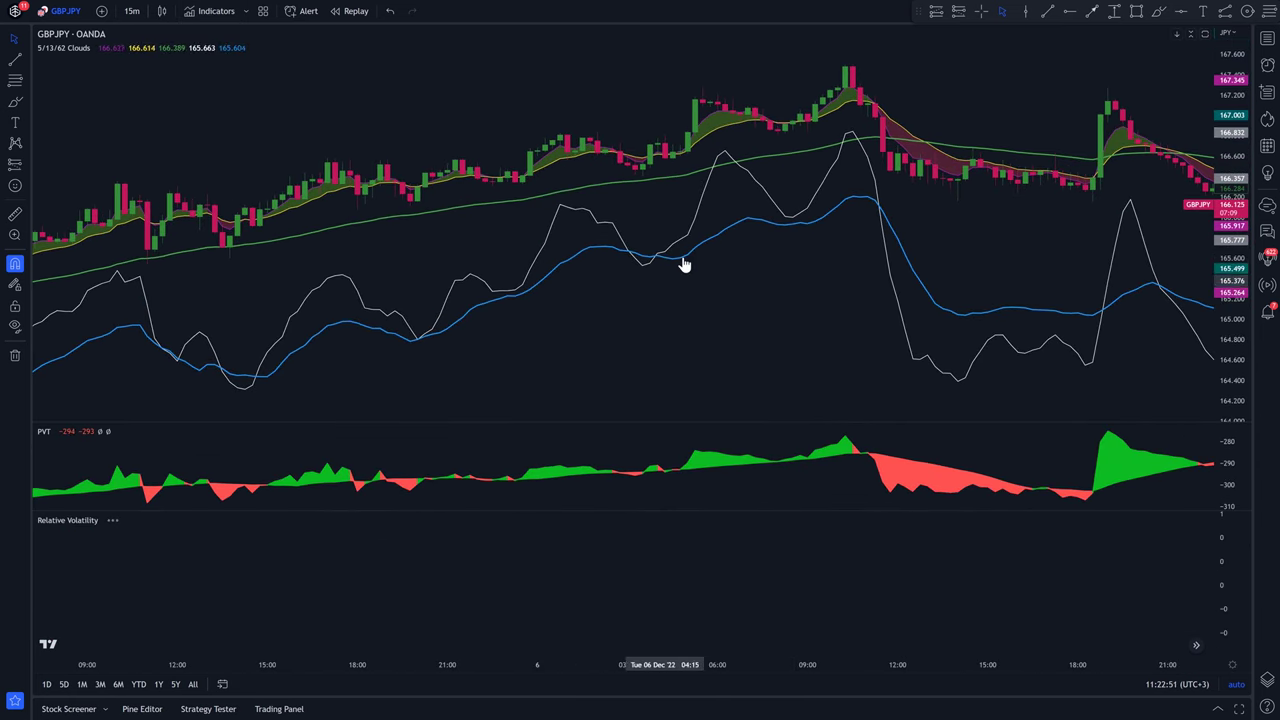
double_click(684, 264)
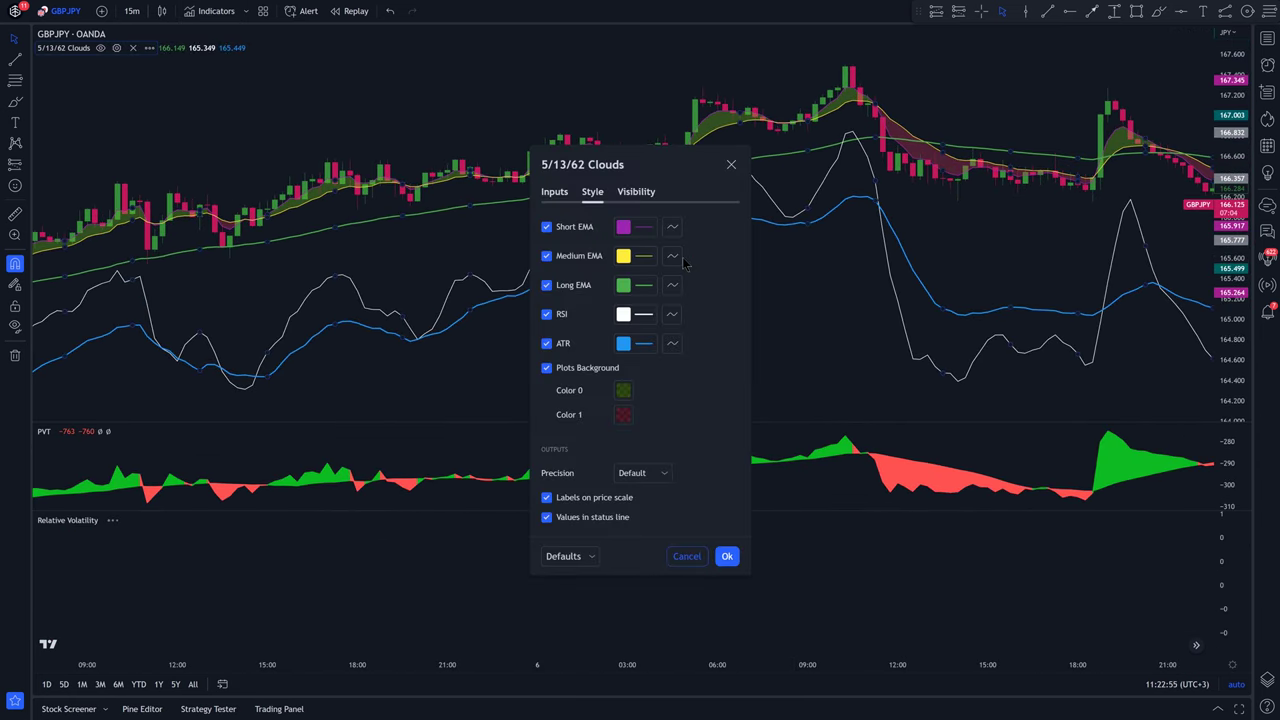
click(556, 191)
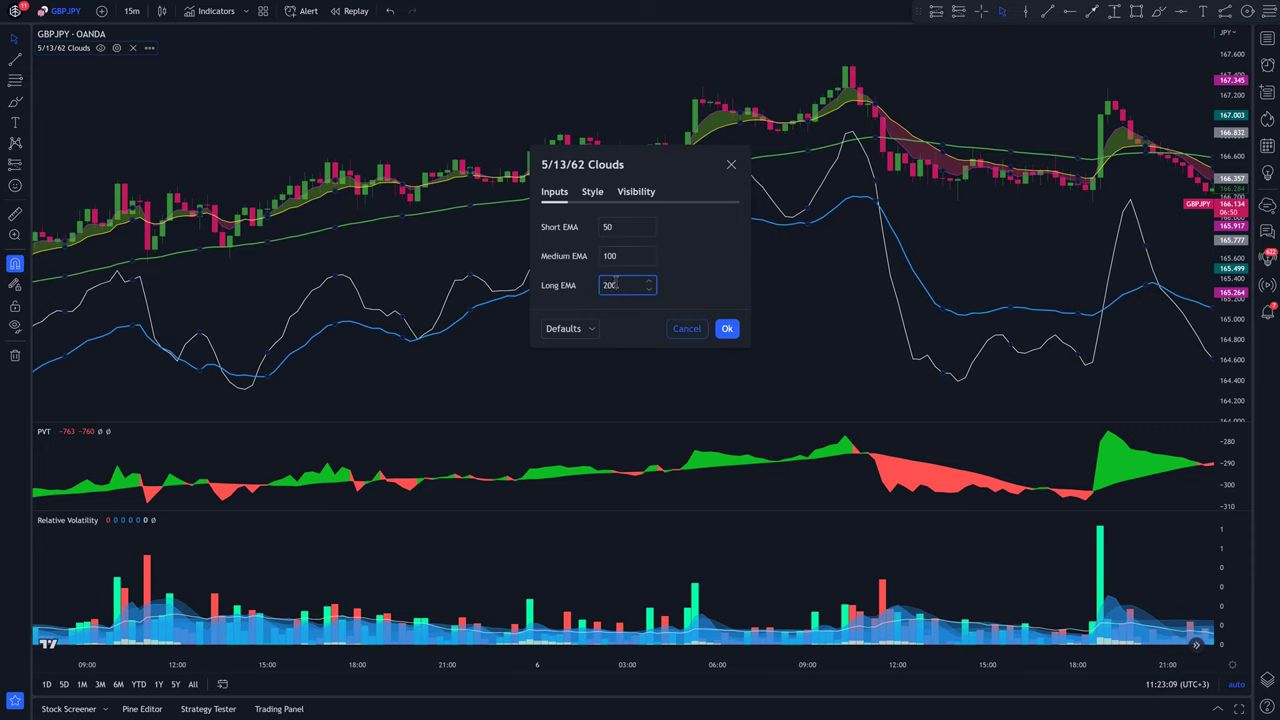
Change the Short EMA line colour of the 5/13/62 Clouds indicator to cyan
click(598, 194)
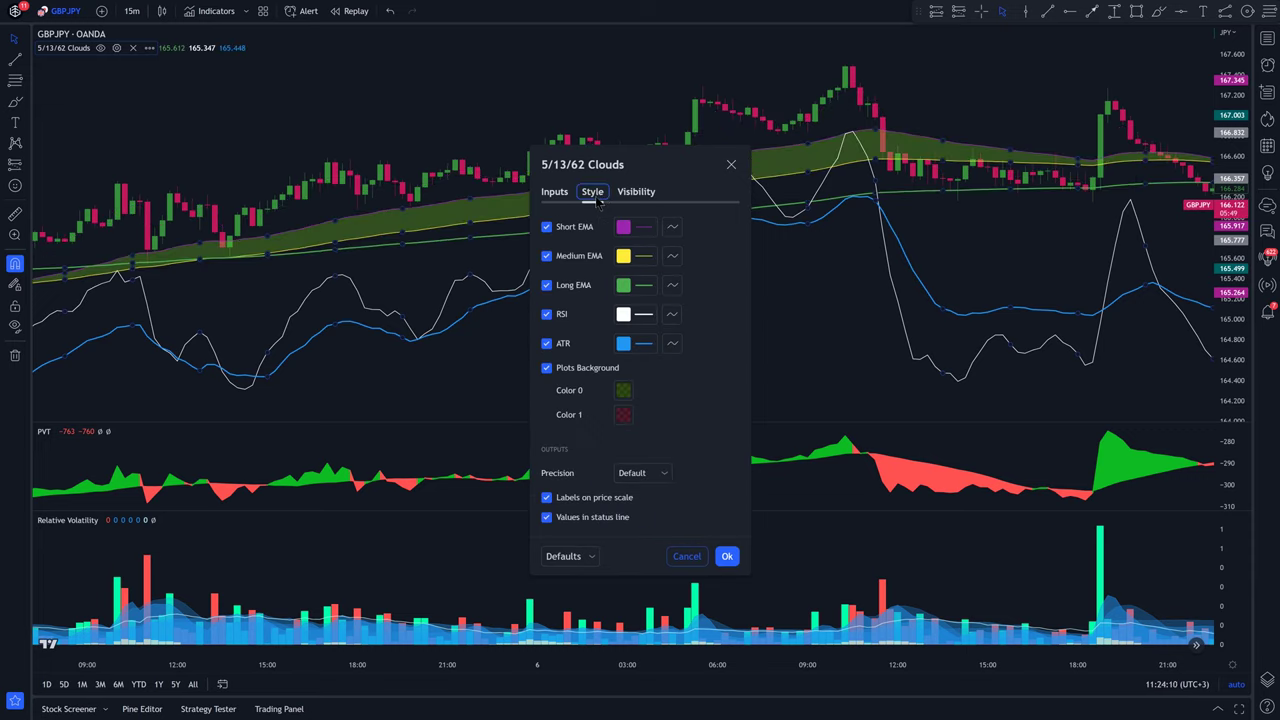
click(632, 228)
click(690, 264)
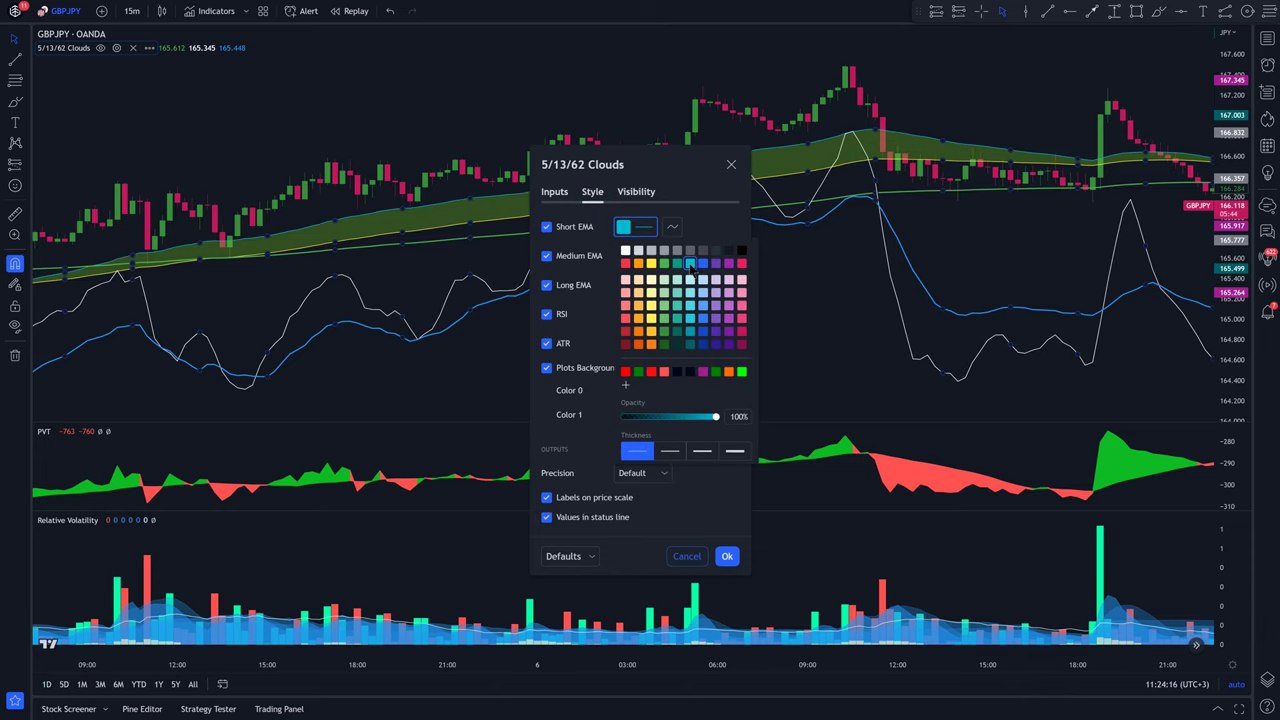
click(700, 229)
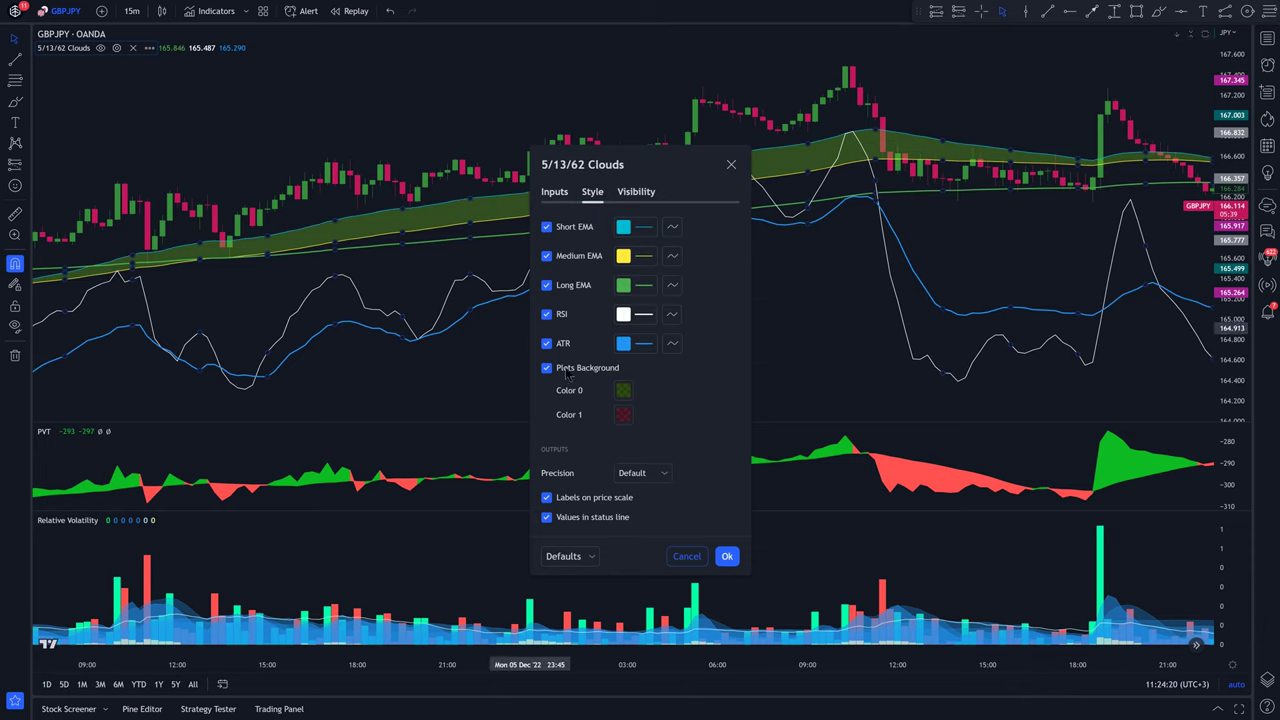
Hide the RSI, ATR and Plots Background of the 5/13/62 Clouds indicator
click(546, 314)
click(546, 343)
click(547, 368)
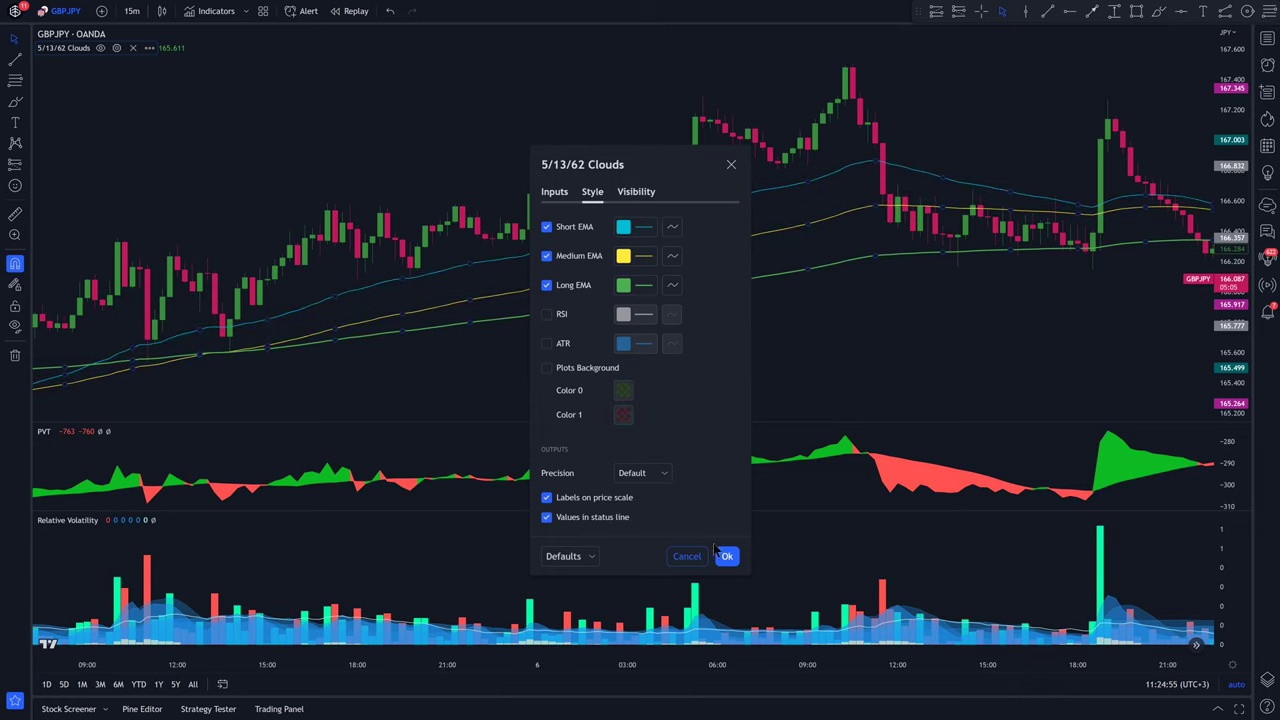
Apply the style changes to the 5/13/62 Clouds indicator and open the Relative Volatility indicator's settings
click(727, 557)
drag(743, 334, 674, 340)
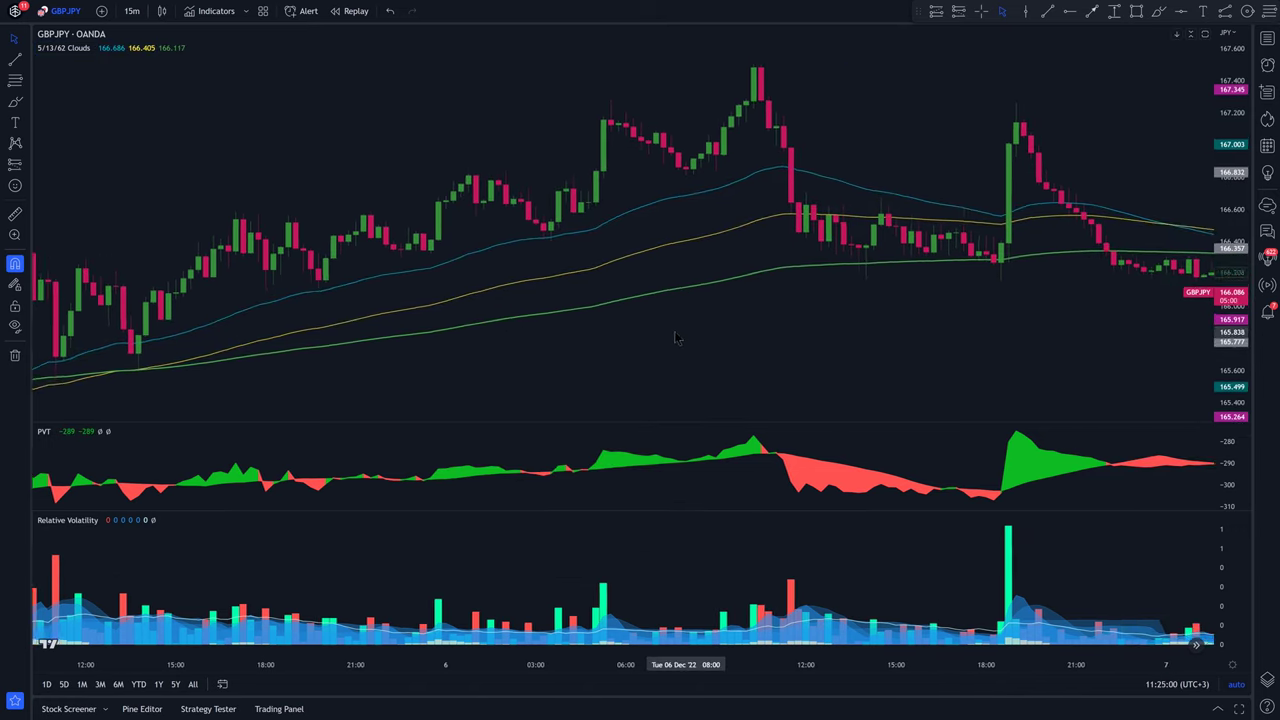
double_click(805, 625)
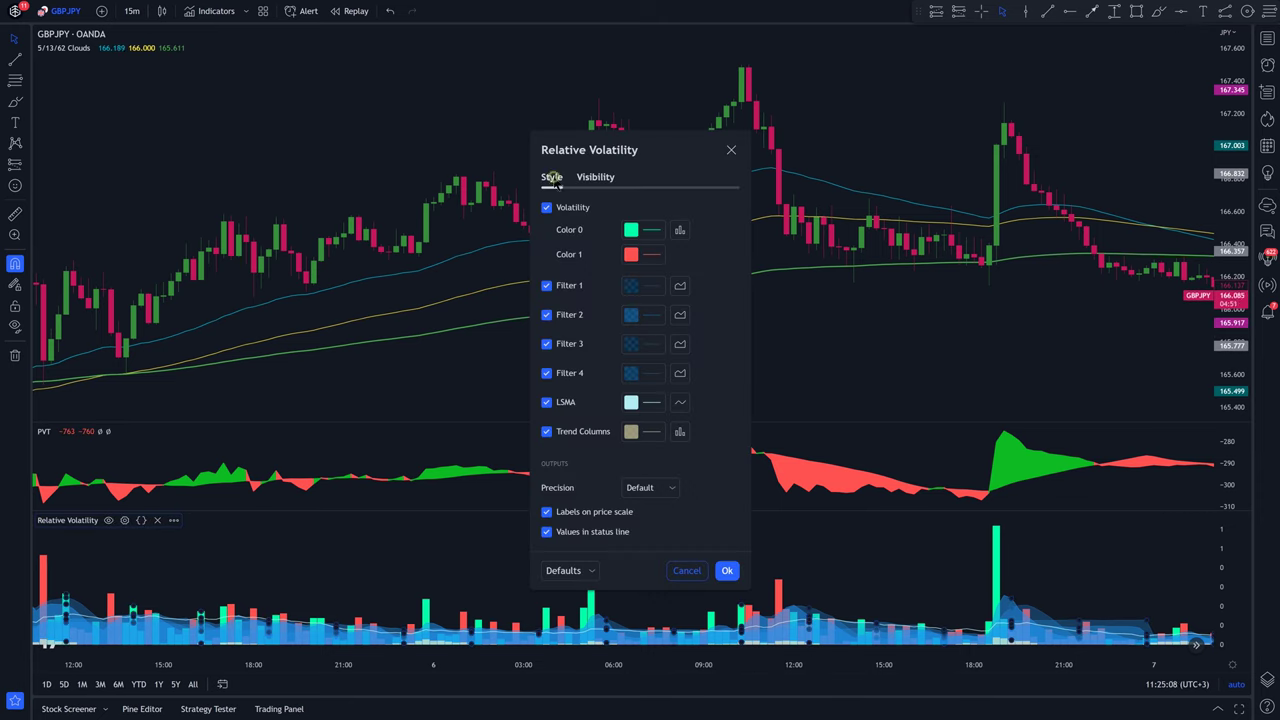
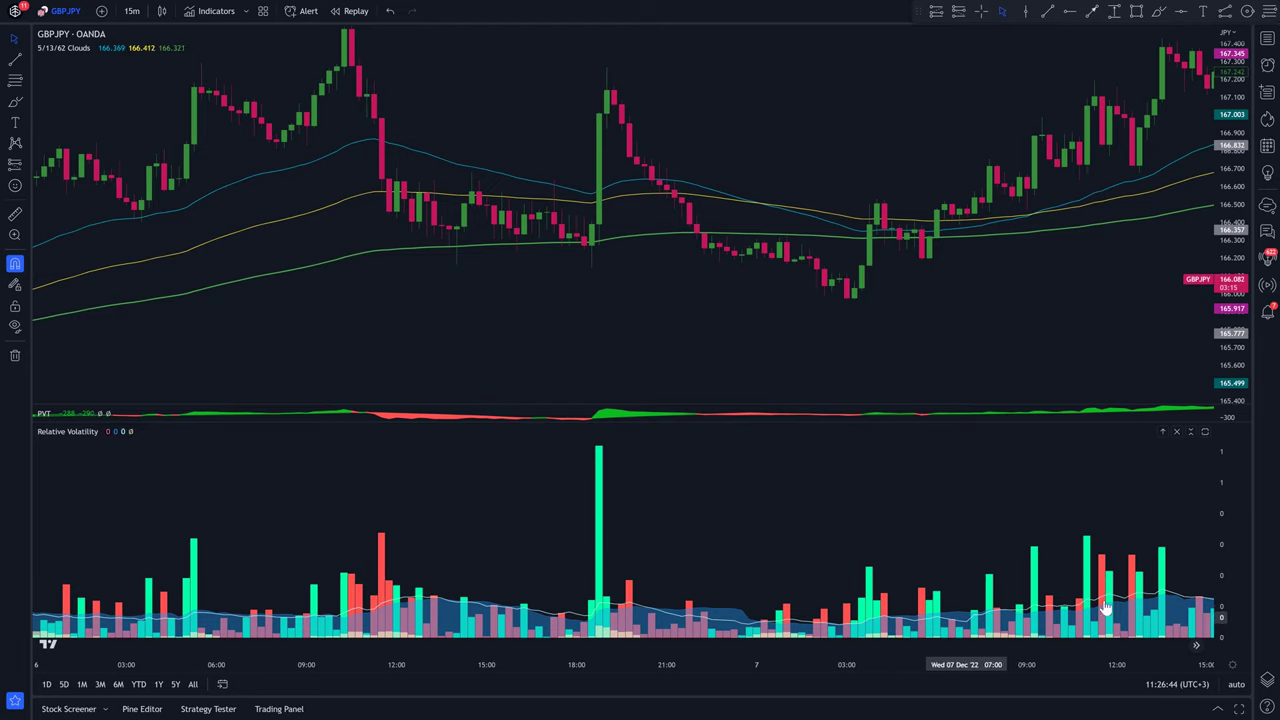
Enlarge the PVT pane by lowering its divider with the Relative Volatility pane, and review the price action through 8 December
drag(1120, 600, 595, 570)
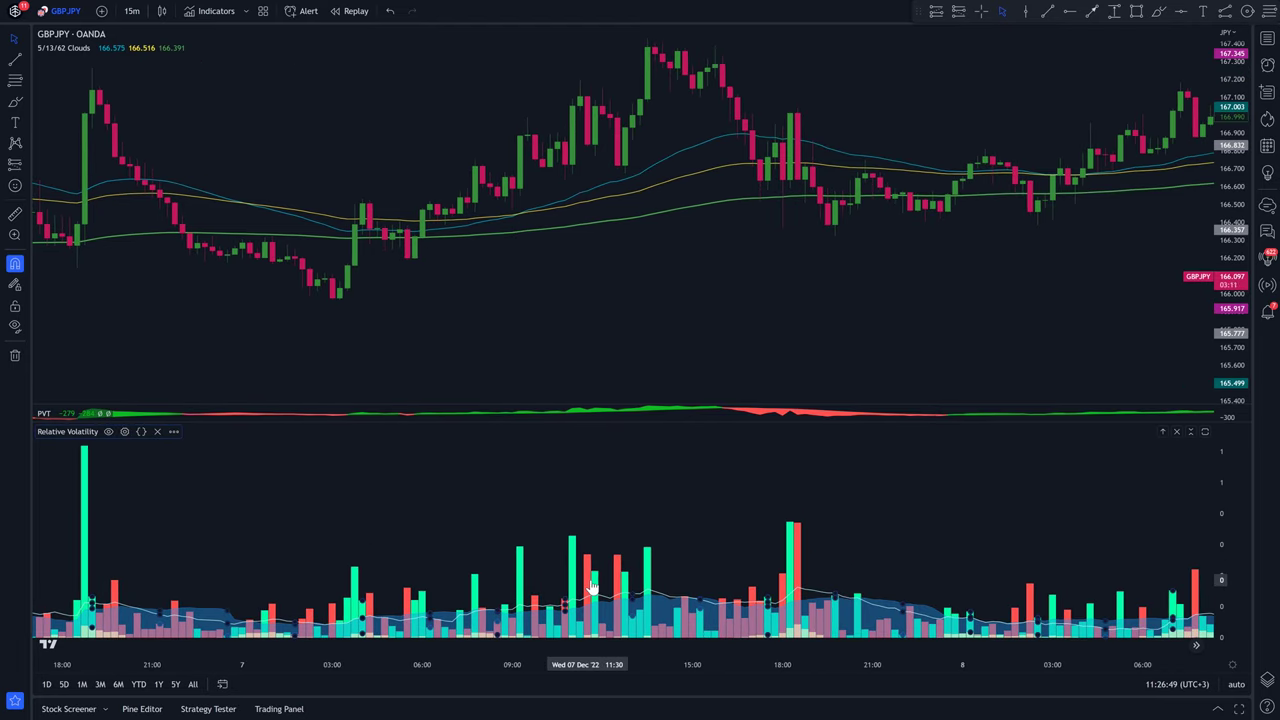
drag(845, 423, 851, 541)
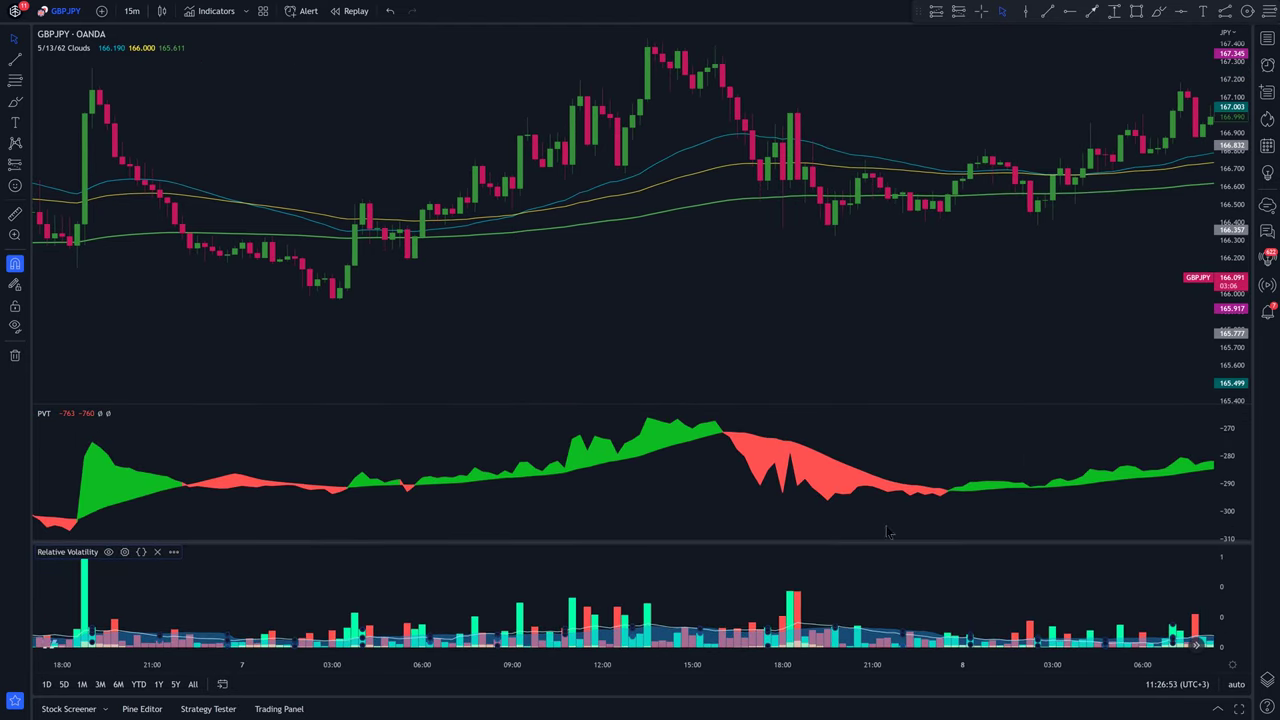
drag(966, 343, 446, 343)
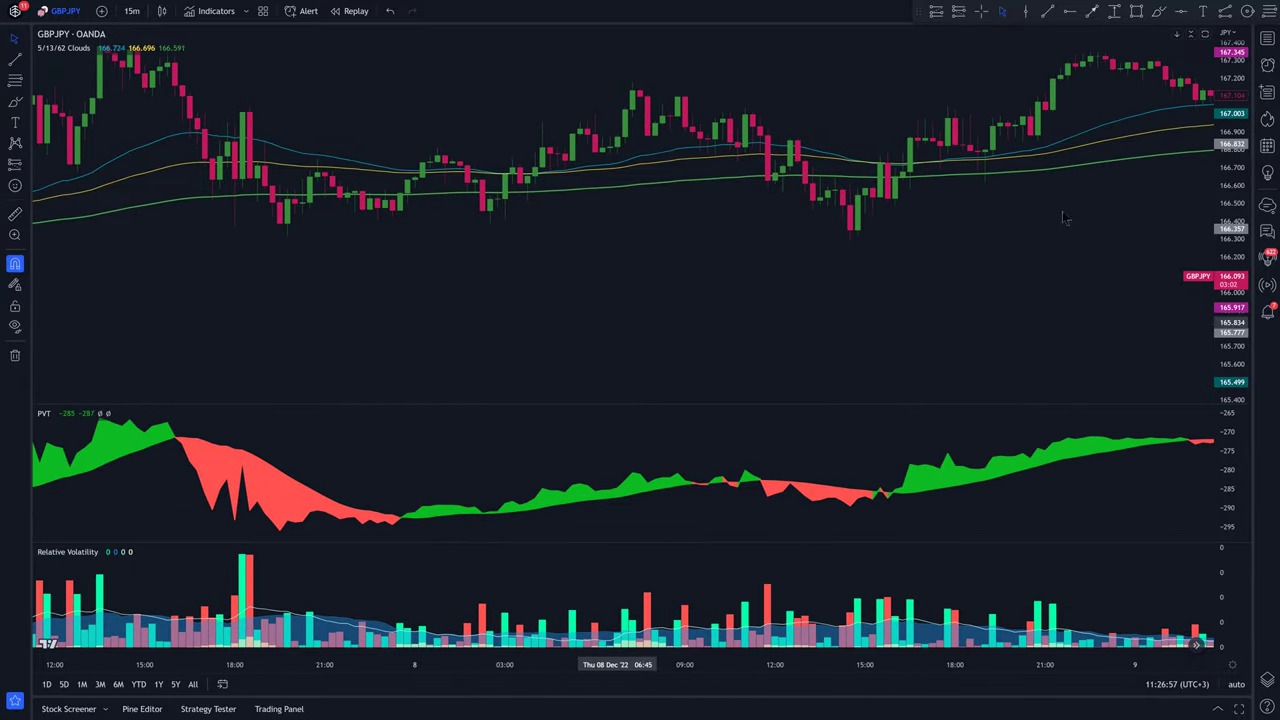
drag(1064, 218, 843, 294)
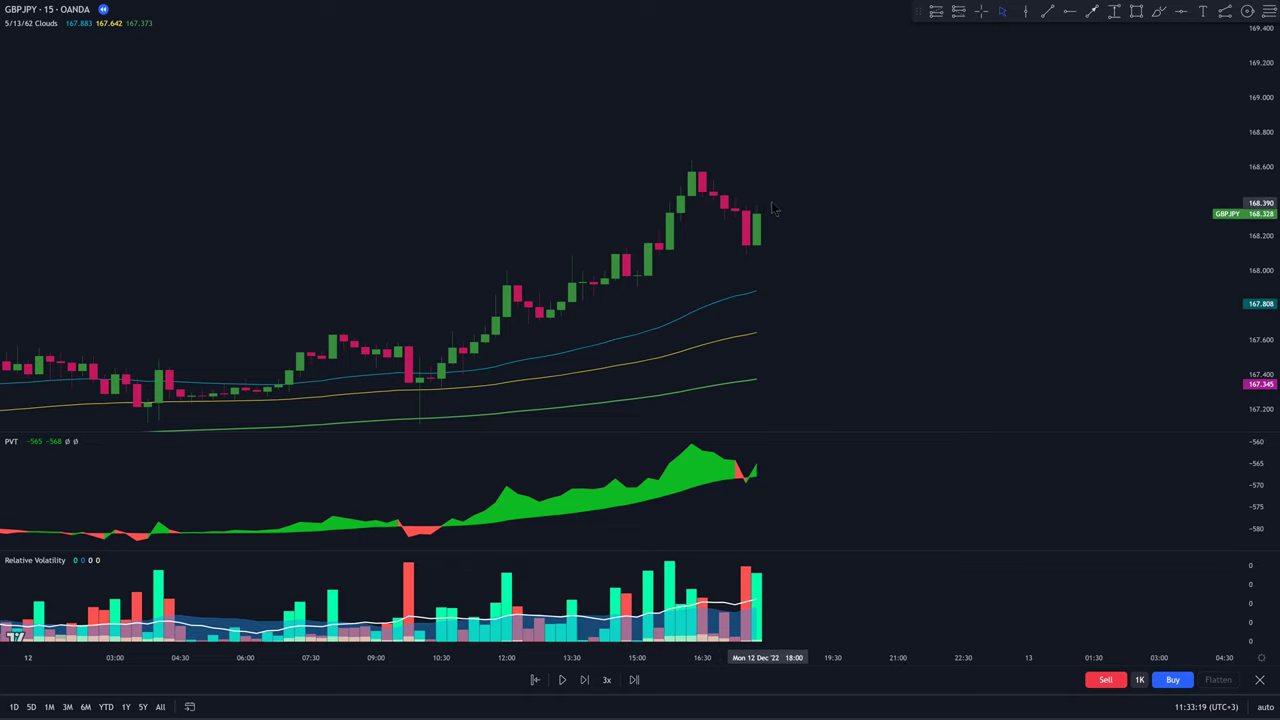
Place a long position with entry at 168.328 beside the latest candle and a horizontal ray at 168.092 under the recent low
drag(772, 204, 787, 230)
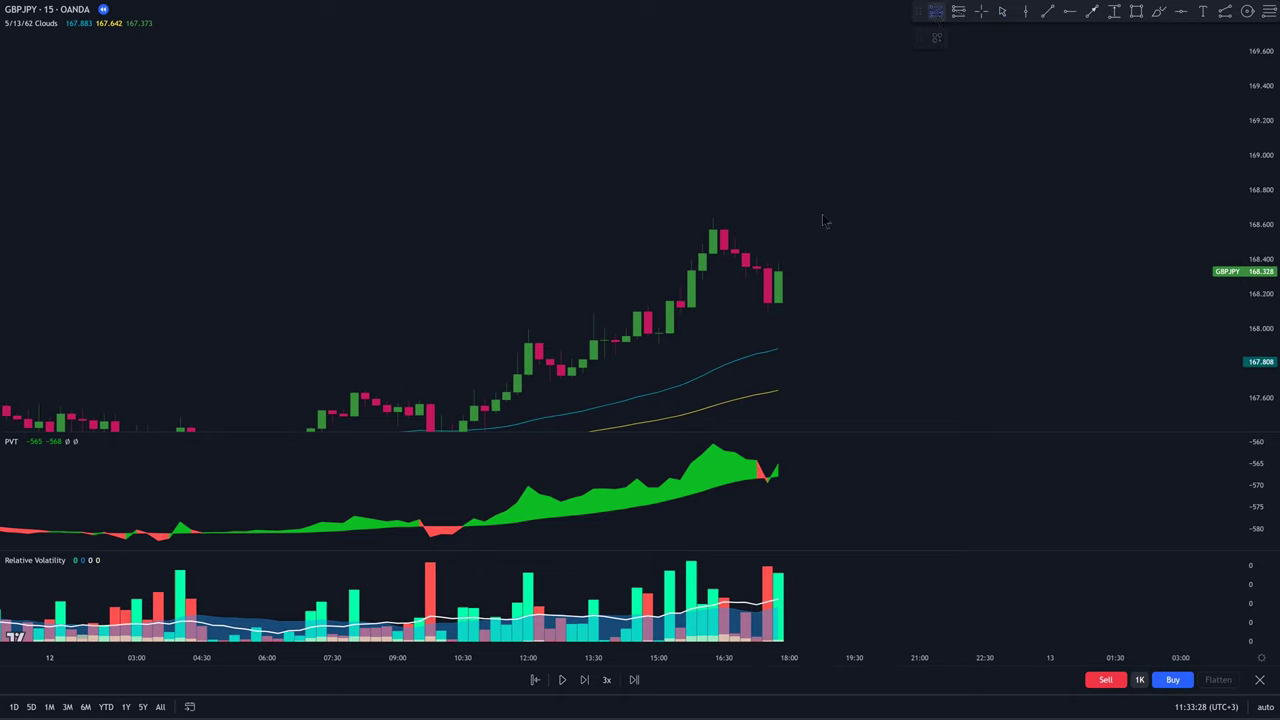
click(779, 271)
key(alt+j)
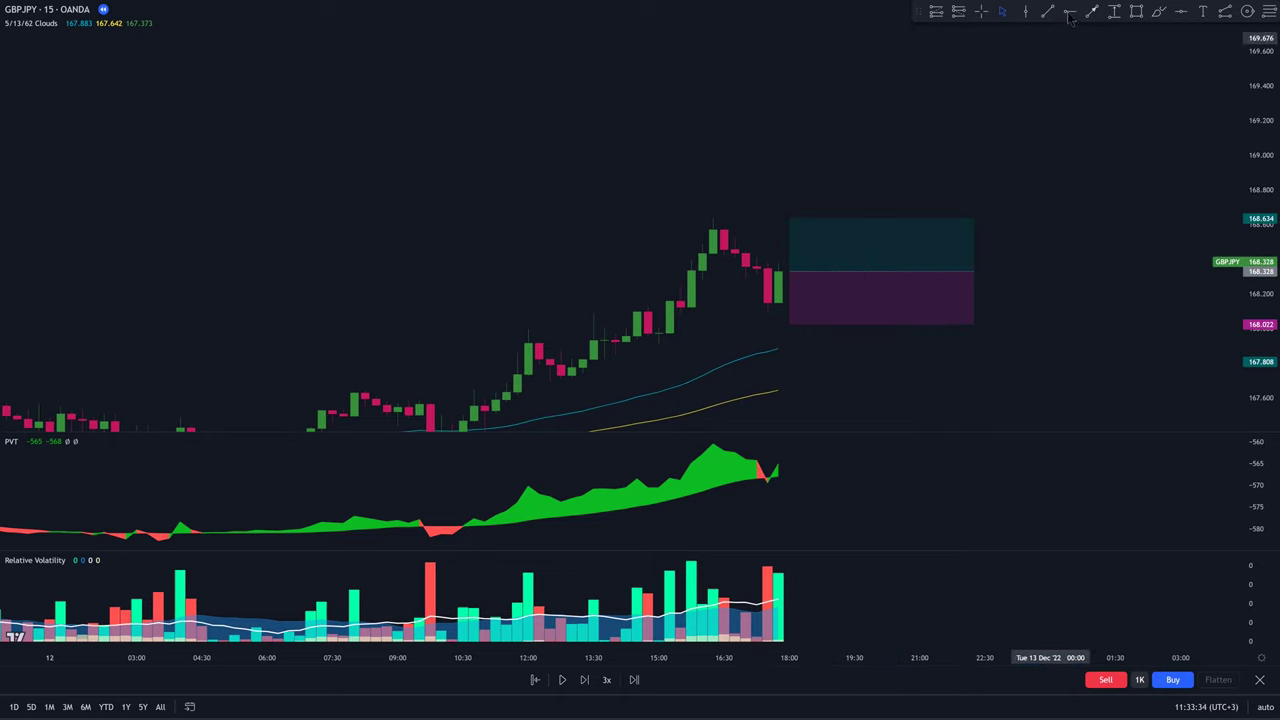
click(768, 313)
Set the long position's stop to 168.016 and target to 168.955, and extend its box past the start of 13 December
drag(786, 323, 951, 325)
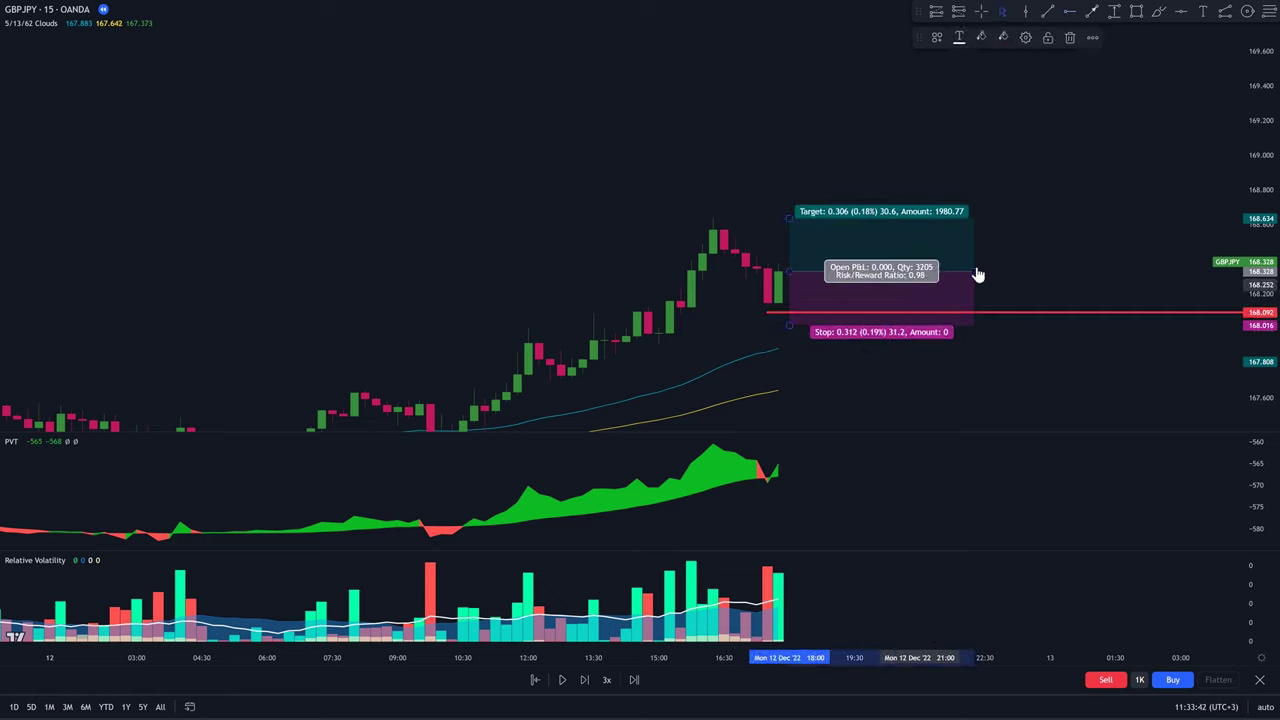
drag(975, 270, 1082, 269)
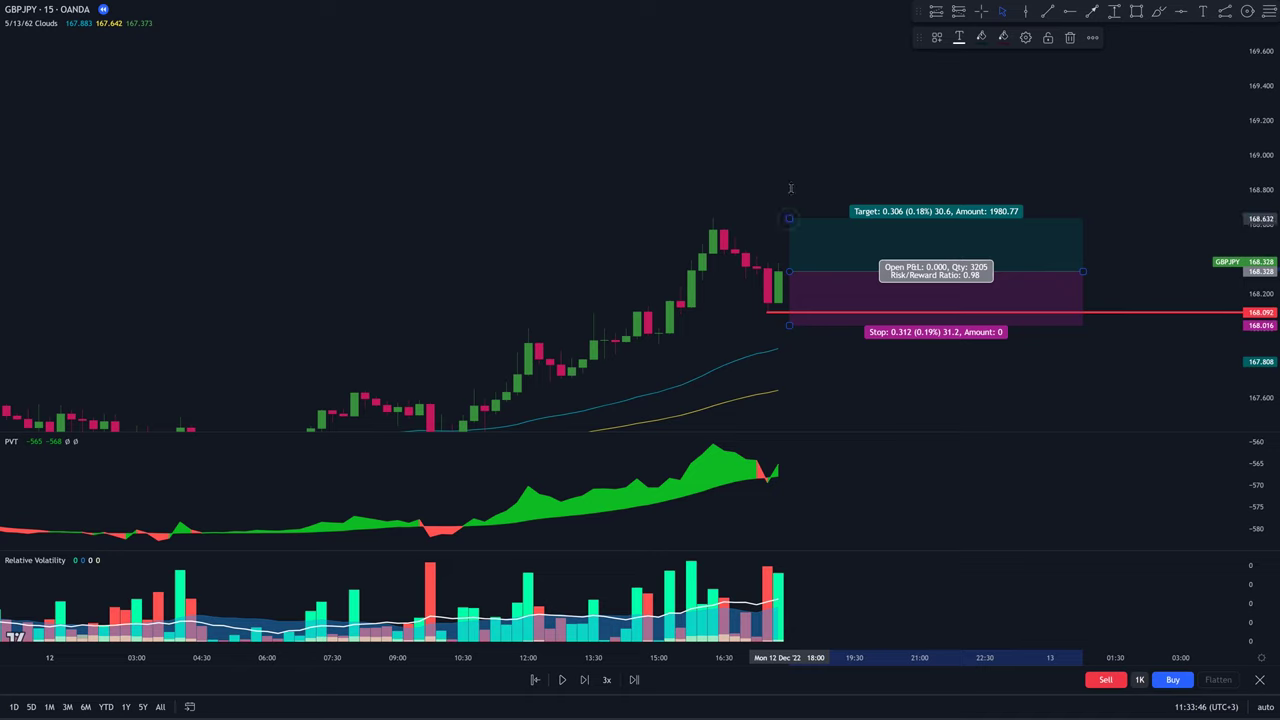
mouse_move(789, 218)
mouse_down()
mouse_move(787, 140)
mouse_move(789, 162)
mouse_up()
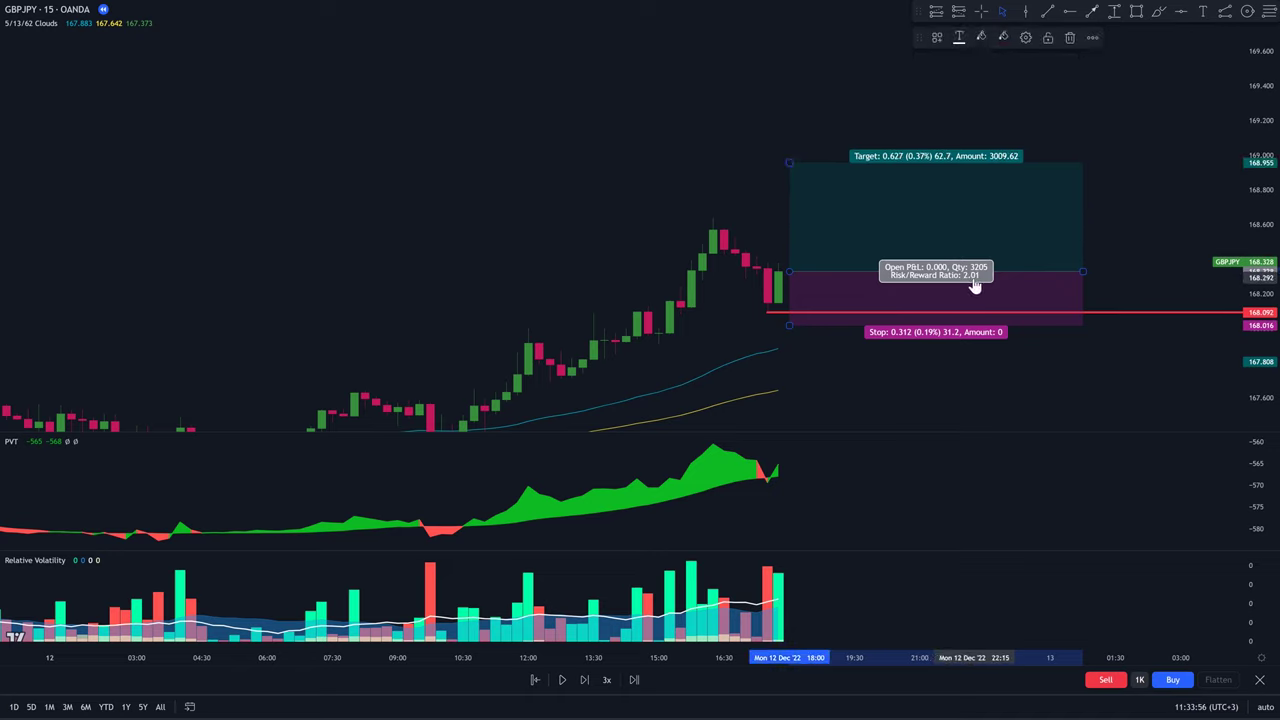
click(984, 394)
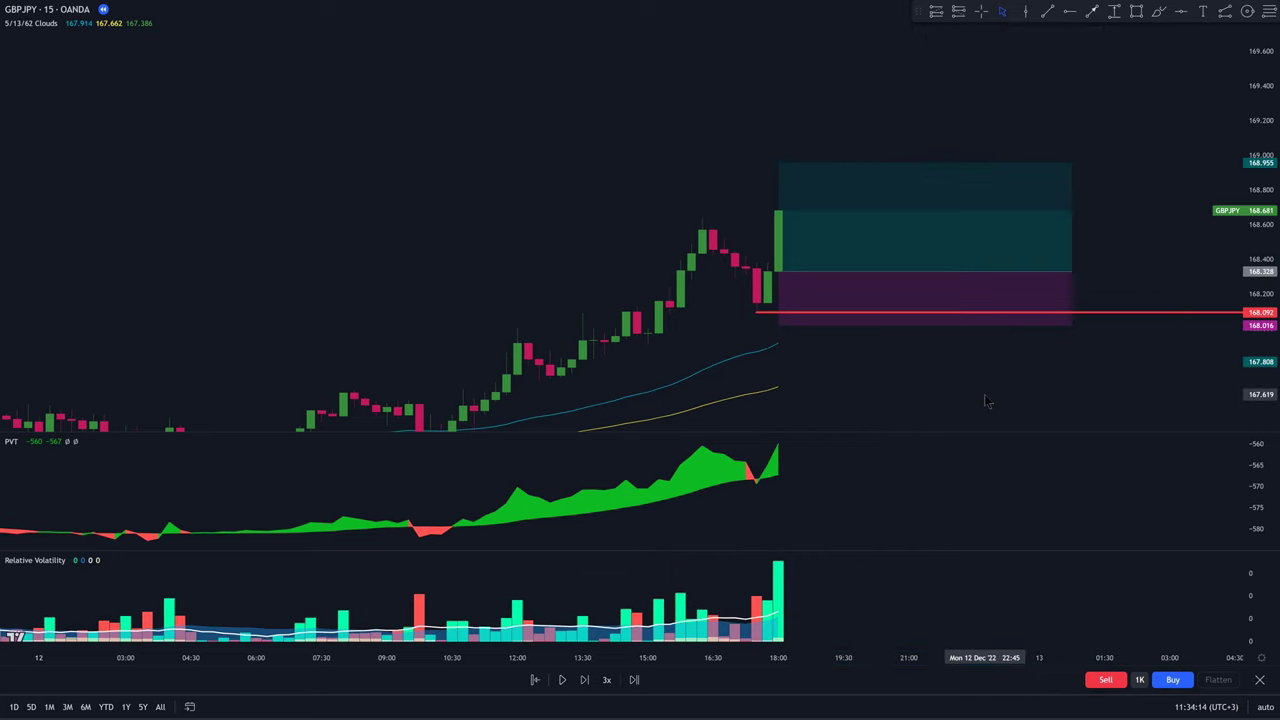